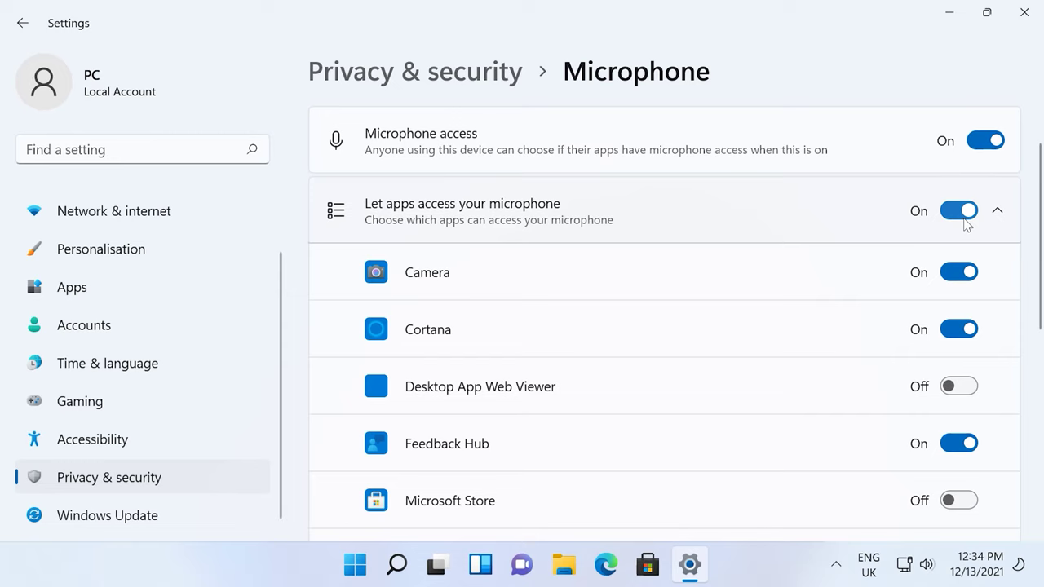
# Turn on microphone access for Voice Recorder and Desktop App Web Viewer.
pyautogui.scroll(-4, 881, 235)
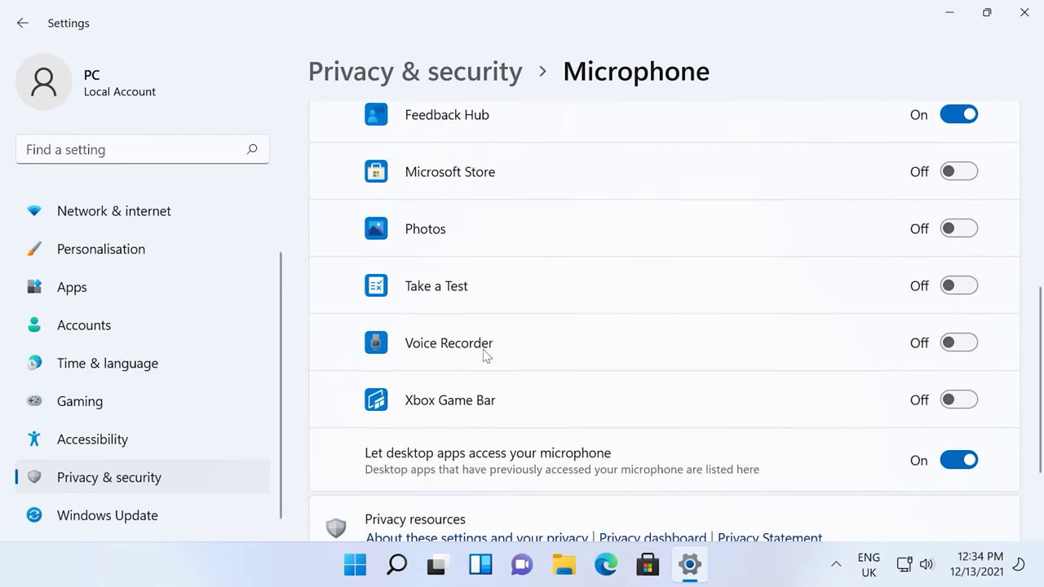
pyautogui.click(956, 343)
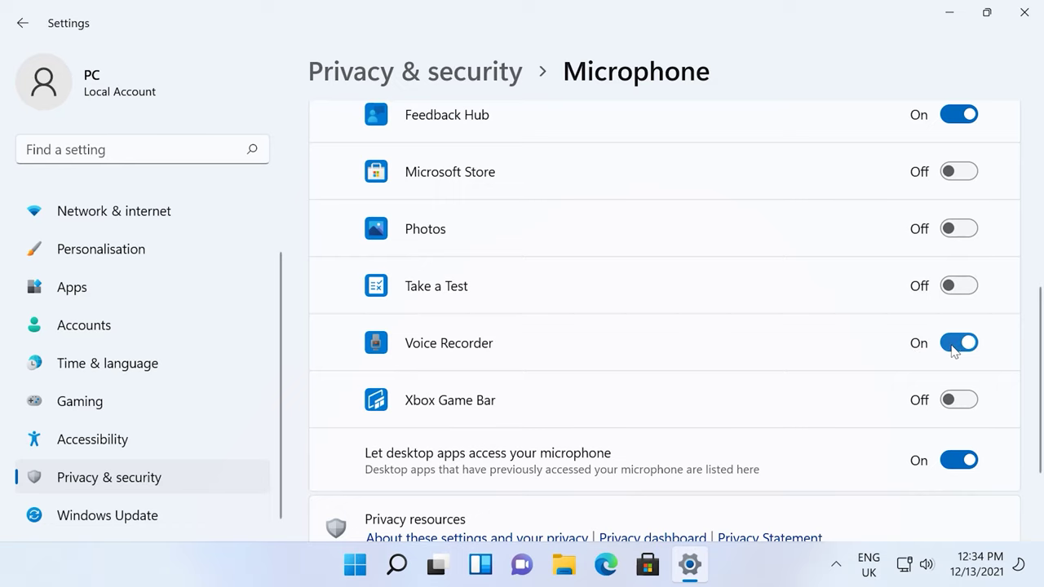
pyautogui.scroll(3, 885, 353)
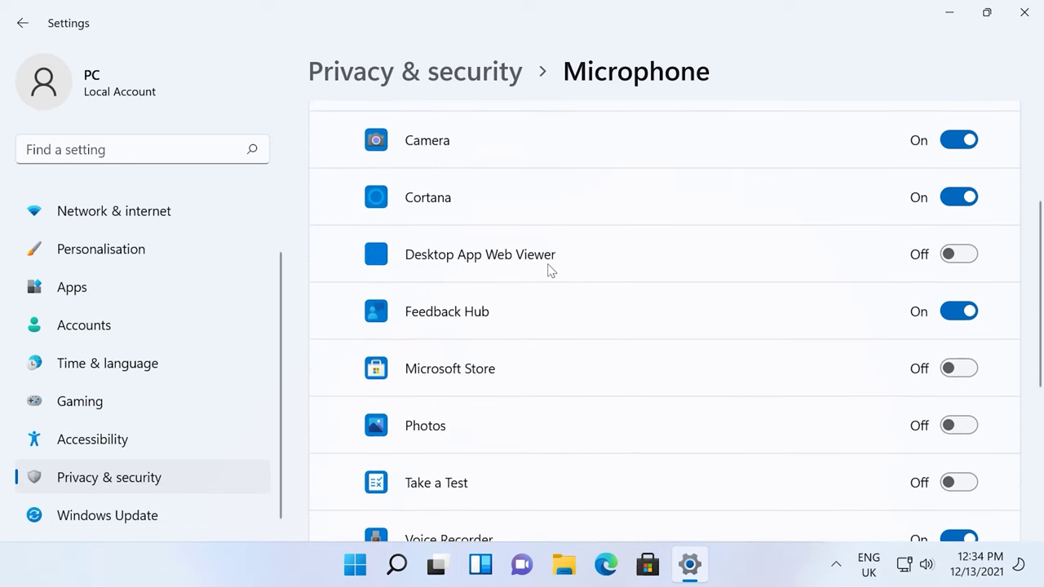
pyautogui.click(960, 259)
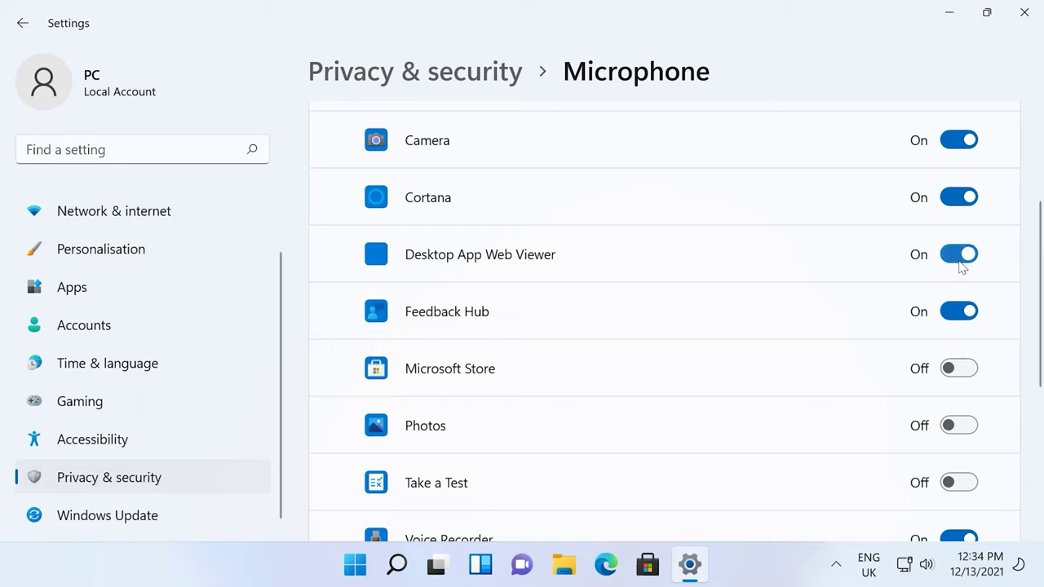
# Open the system's Sound settings and check the input device for speaking or recording.
pyautogui.scroll(2, 263, 343)
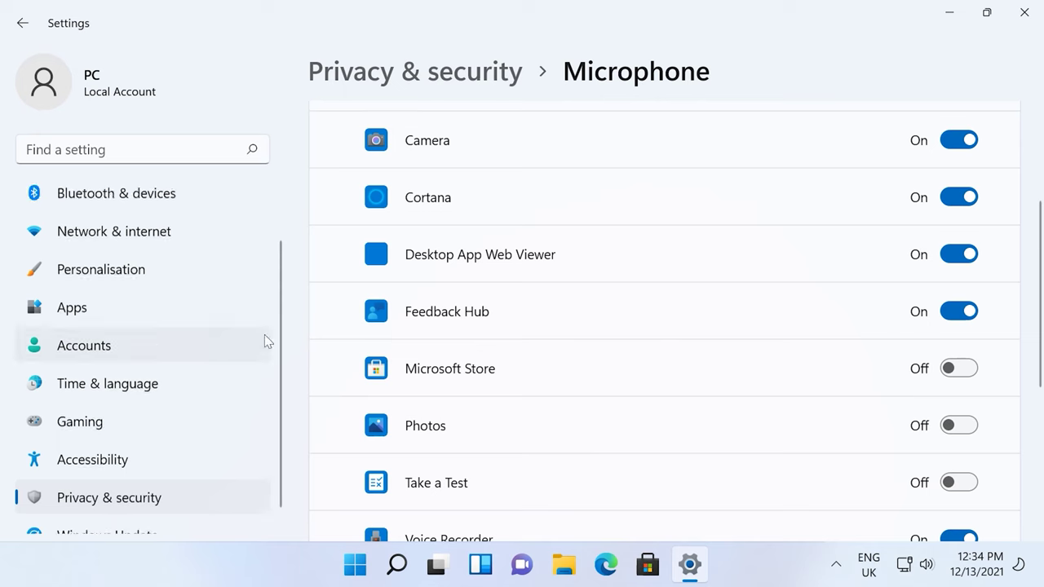
pyautogui.click(104, 217)
pyautogui.scroll(-1, 387, 317)
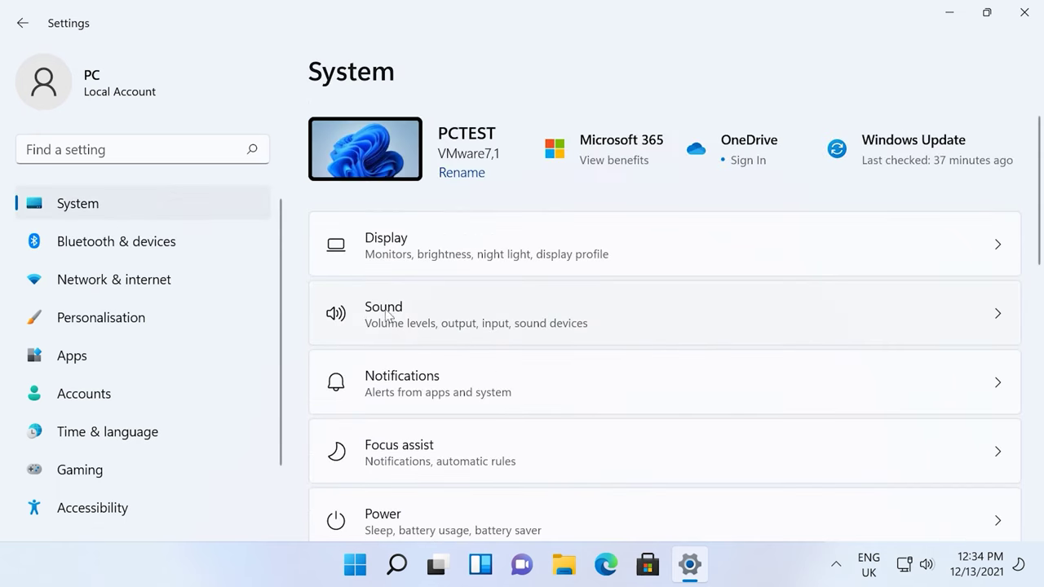
pyautogui.click(445, 341)
pyautogui.scroll(-3, 527, 350)
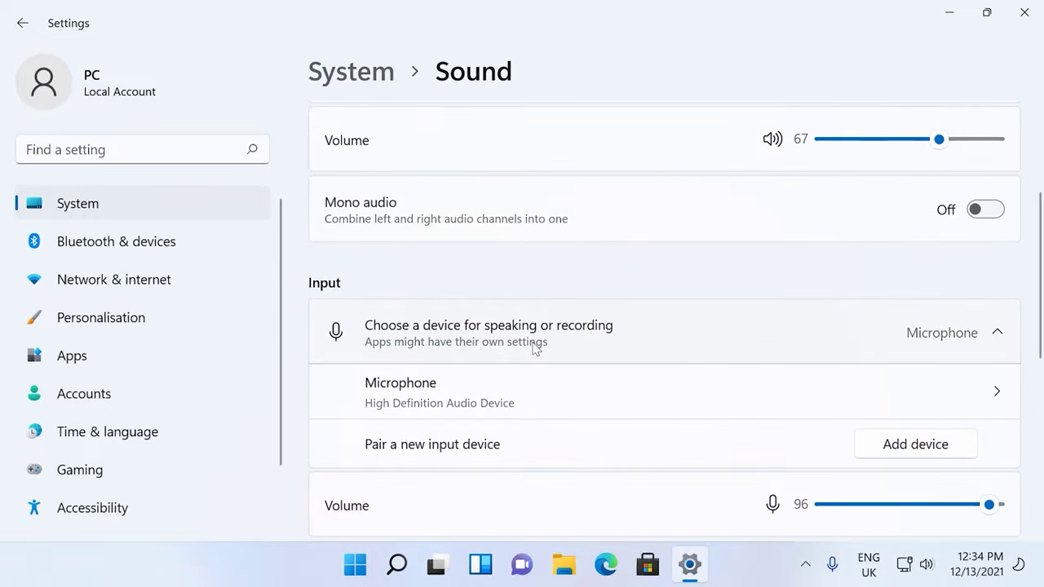
pyautogui.scroll(-1, 534, 349)
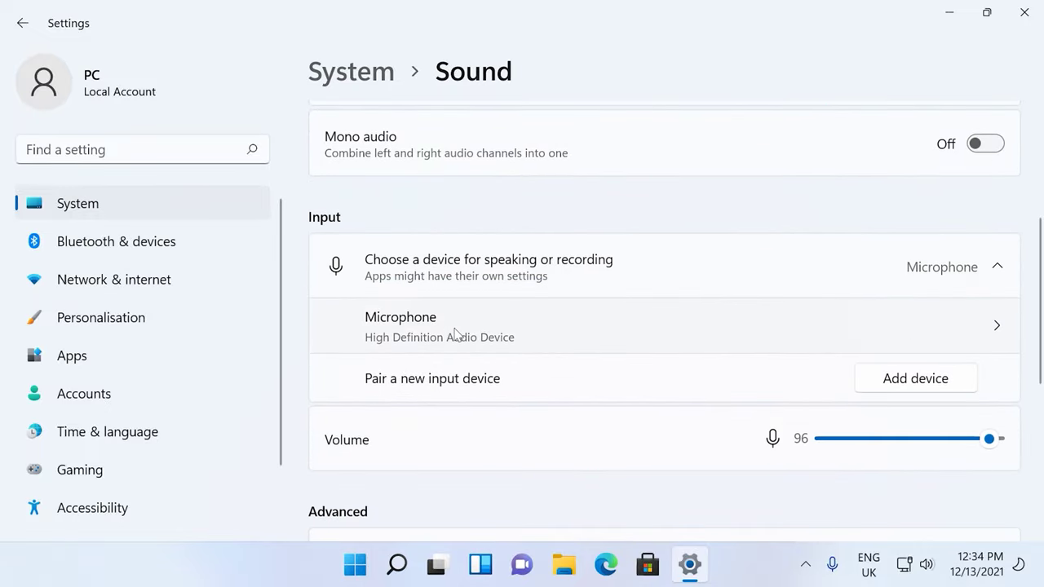
# Open the microphone's properties from all sound devices and allow apps and Windows to use it for audio.
pyautogui.scroll(-3, 465, 336)
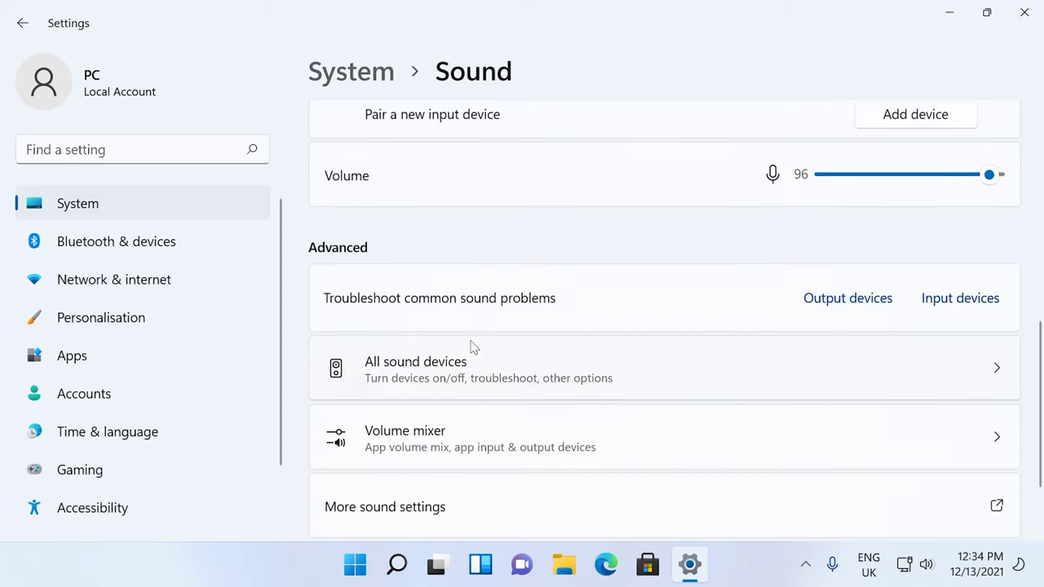
pyautogui.click(419, 369)
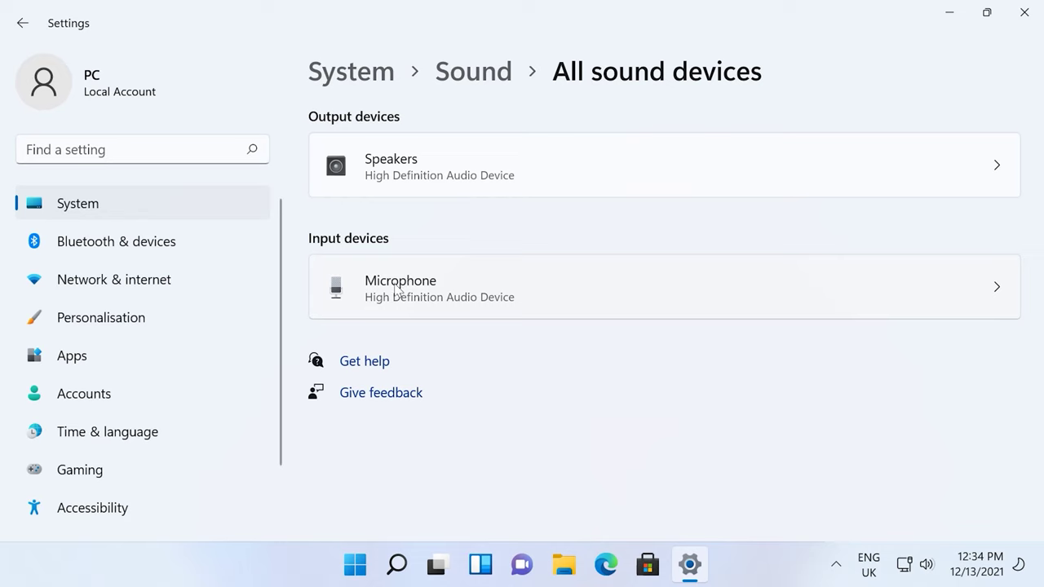
pyautogui.click(396, 289)
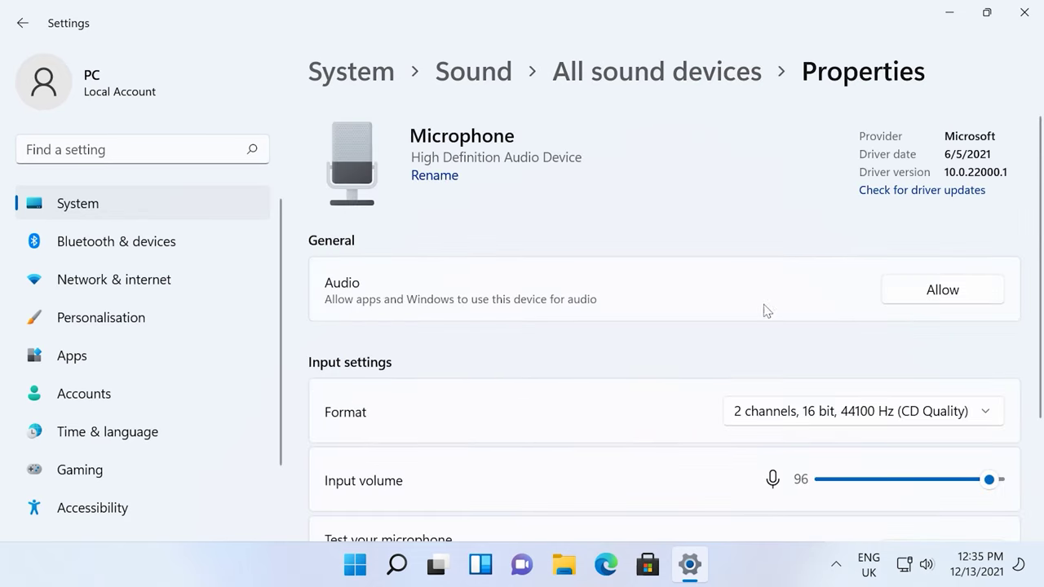
pyautogui.click(945, 302)
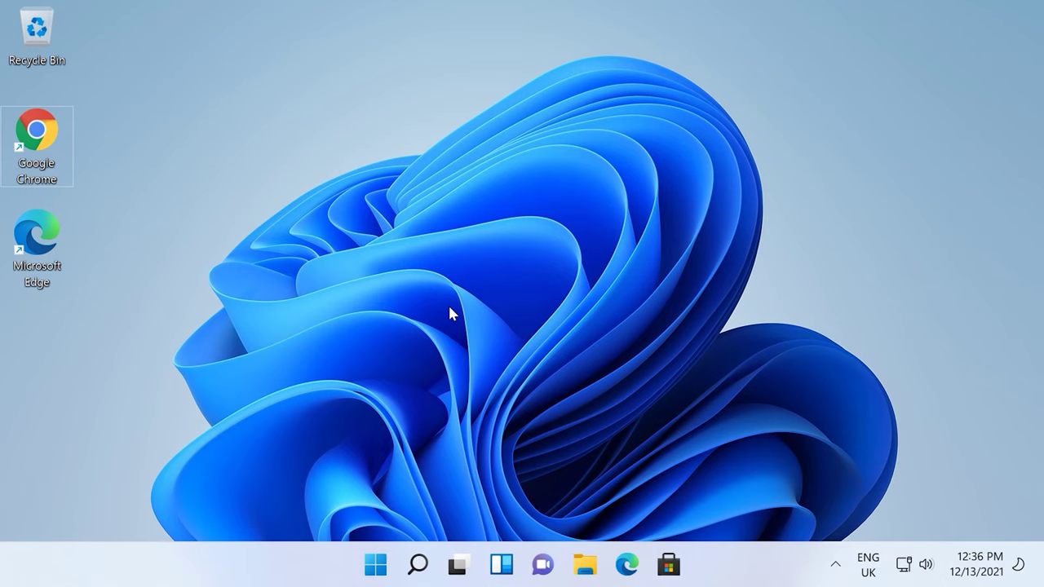
# Open Device Manager in a maximized window and expand the Audio inputs and outputs category.
pyautogui.rightClick(375, 564)
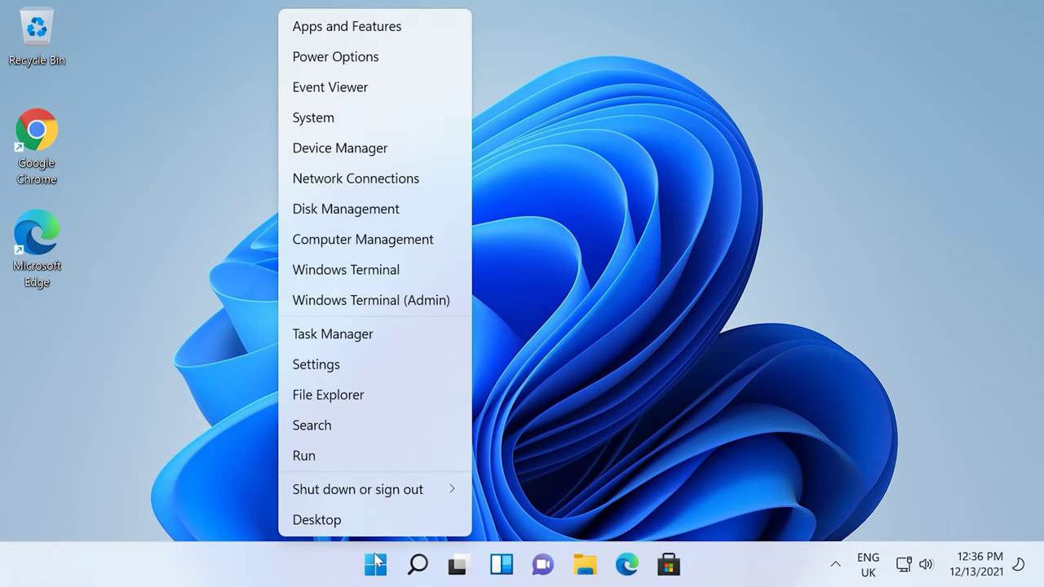
pyautogui.click(356, 159)
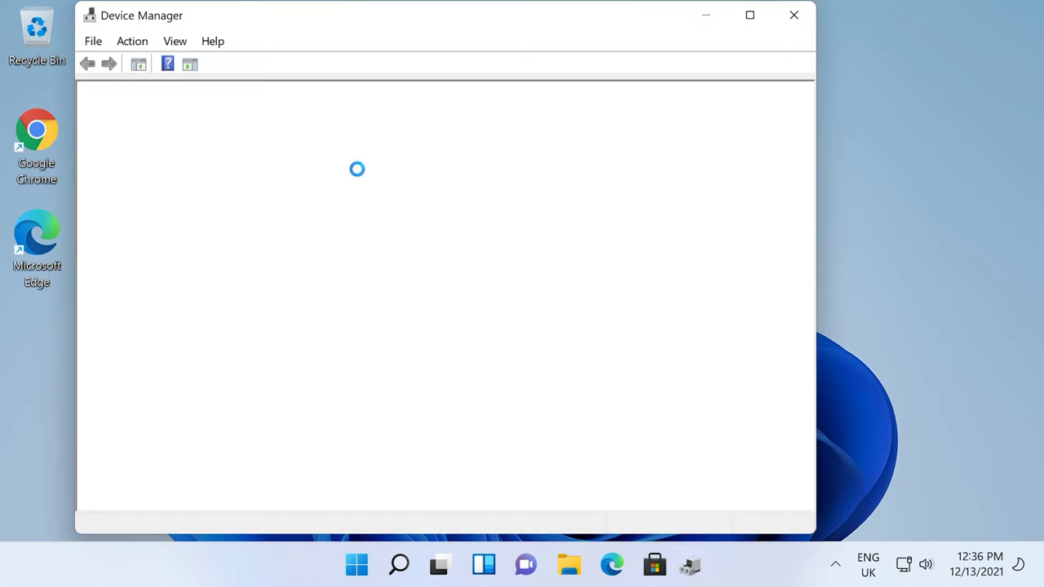
pyautogui.click(751, 16)
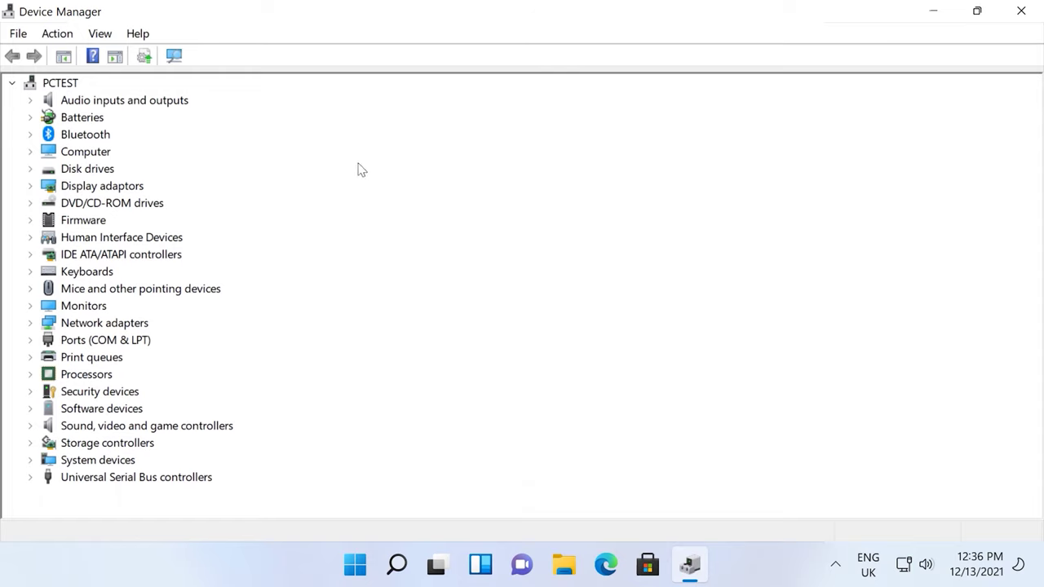
pyautogui.click(30, 100)
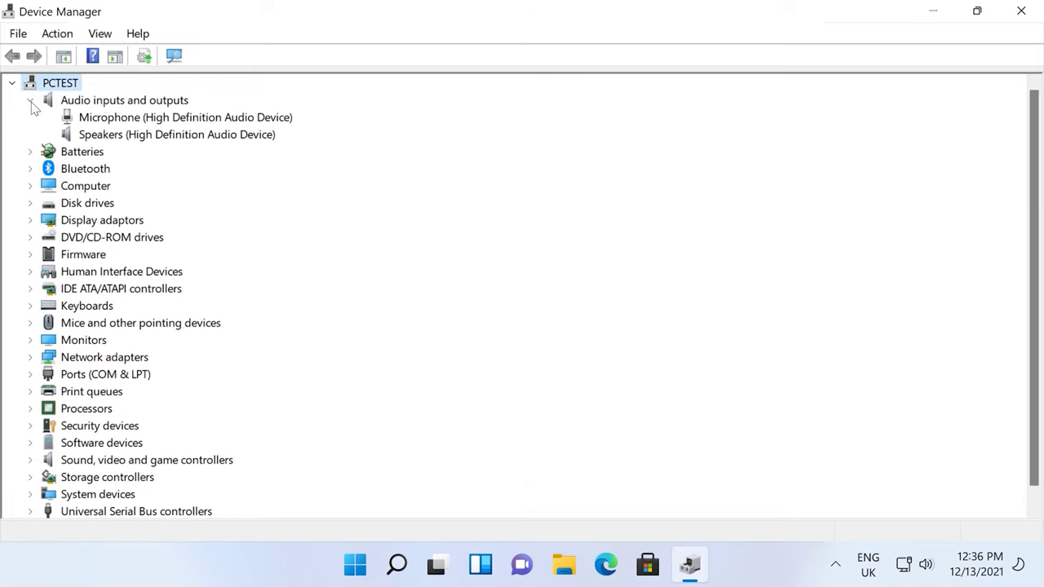
# Uninstall the Microphone (High Definition Audio Device) and scan for hardware changes to reinstall it.
pyautogui.click(151, 121)
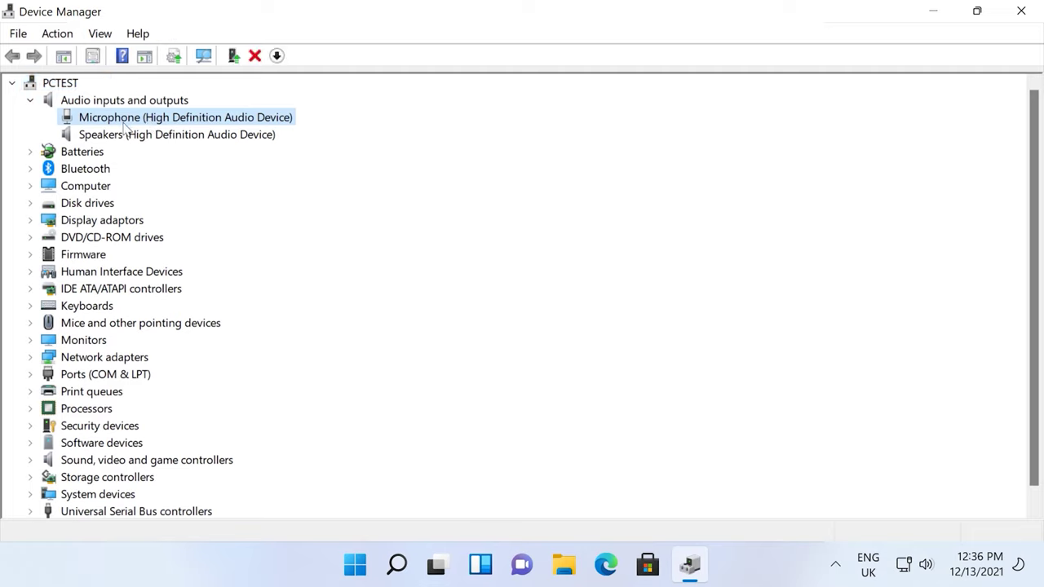
pyautogui.click(126, 136)
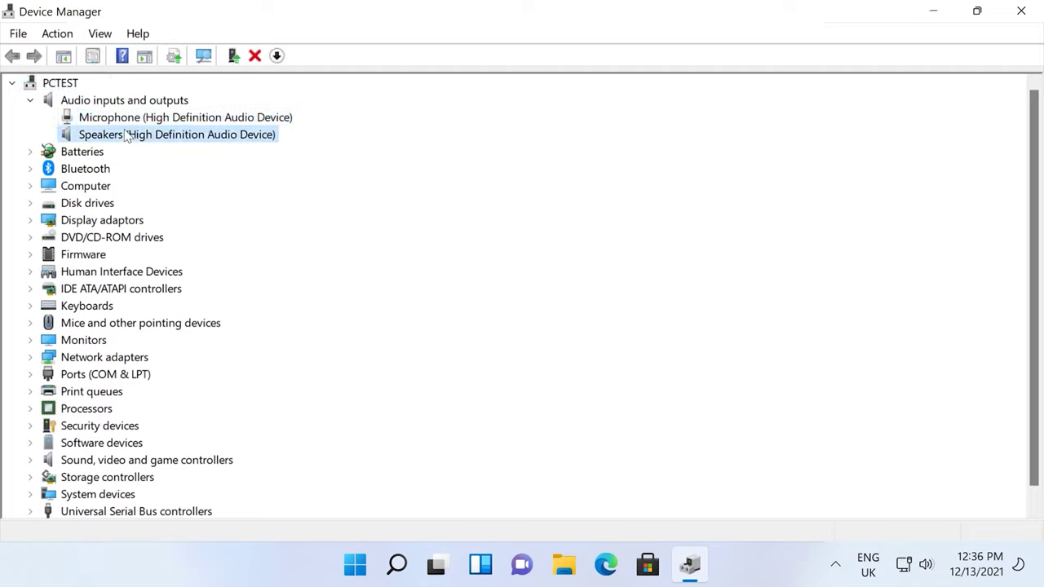
pyautogui.click(127, 121)
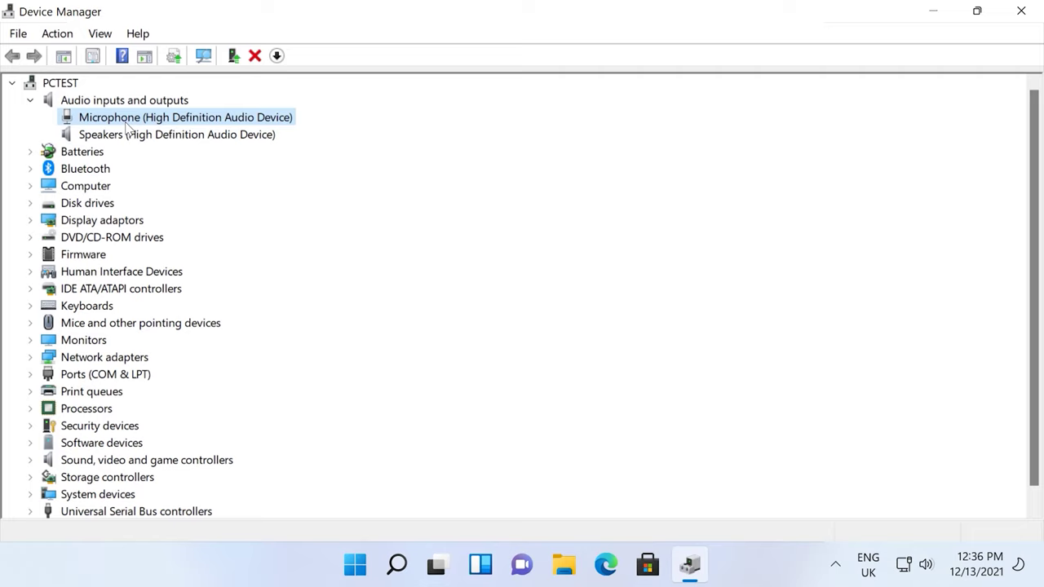
pyautogui.rightClick(127, 124)
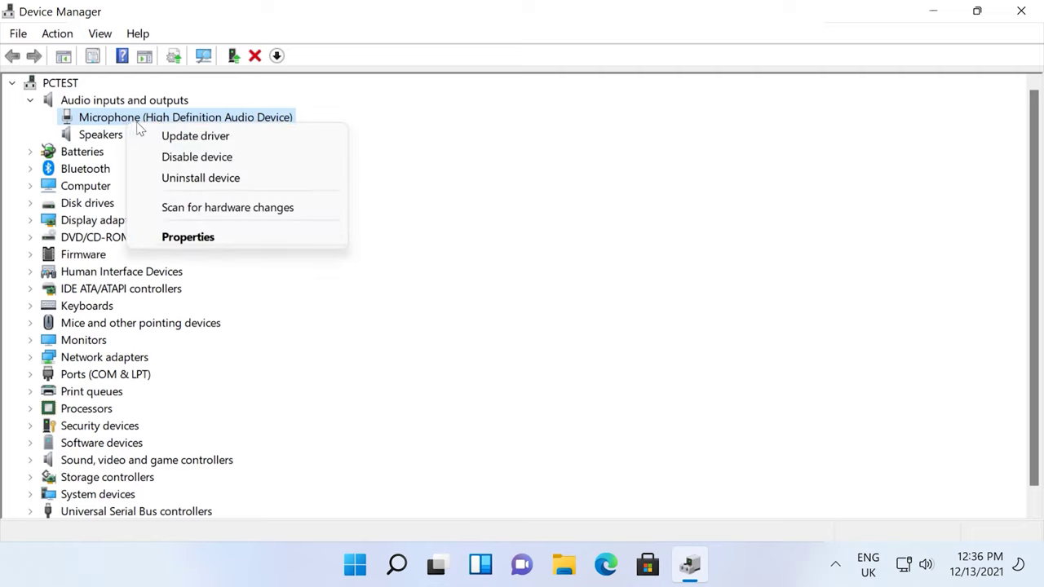
pyautogui.click(195, 178)
pyautogui.click(561, 361)
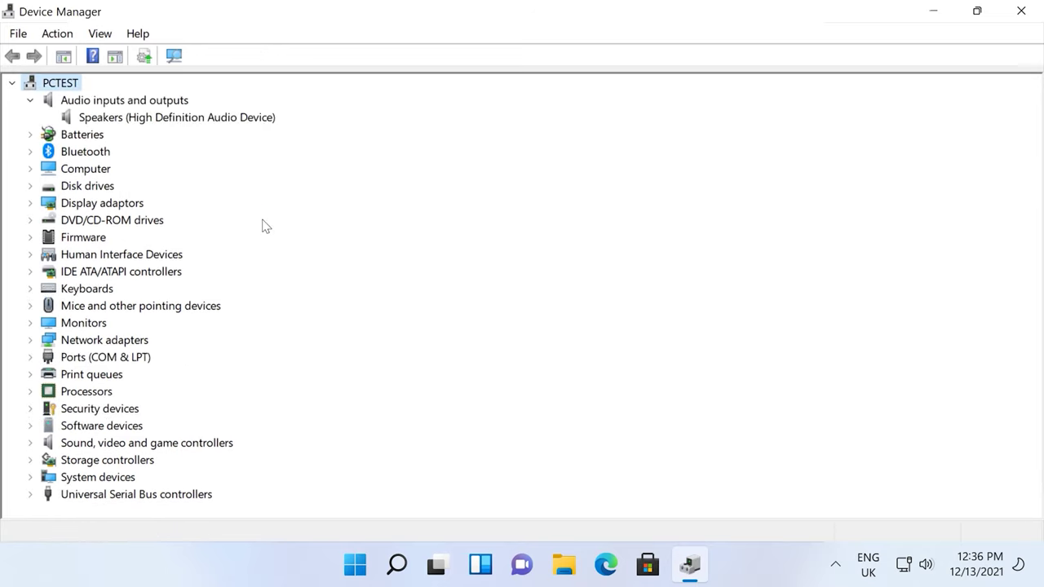
pyautogui.click(61, 38)
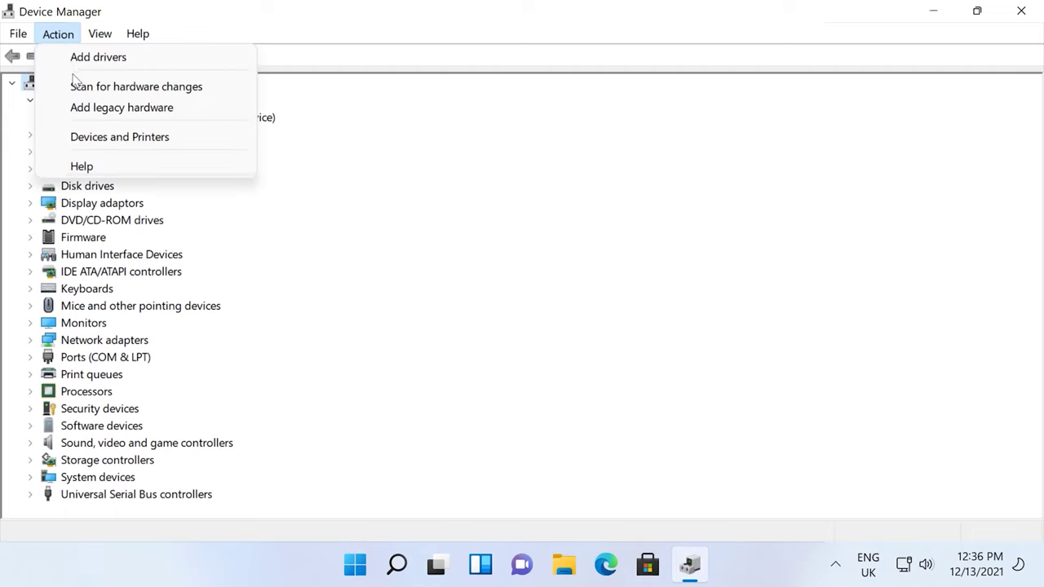
pyautogui.click(120, 90)
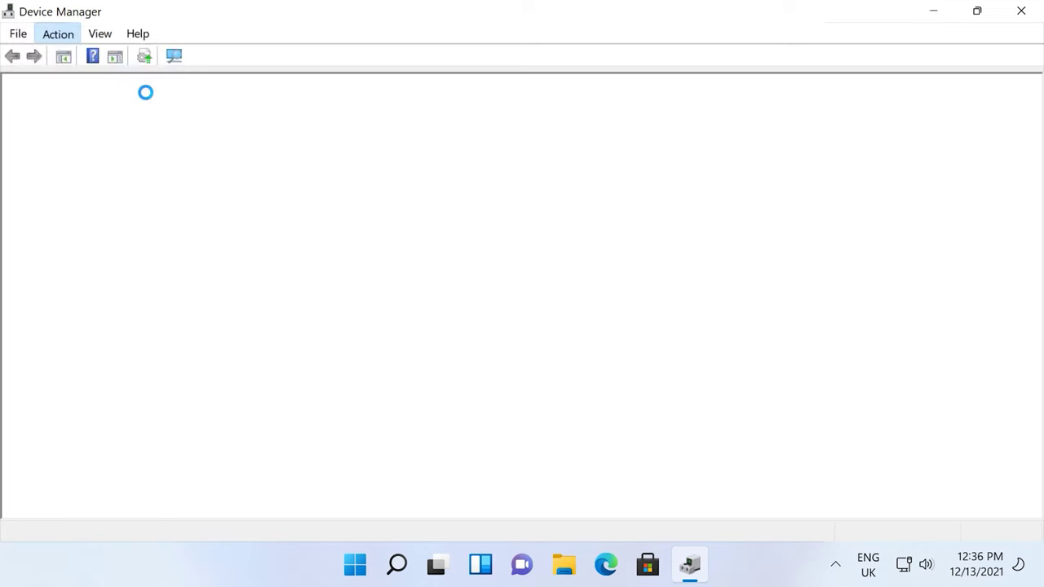
# Enable the Microphone (High Definition Audio Device) under Audio inputs and outputs.
pyautogui.click(147, 133)
pyautogui.click(149, 119)
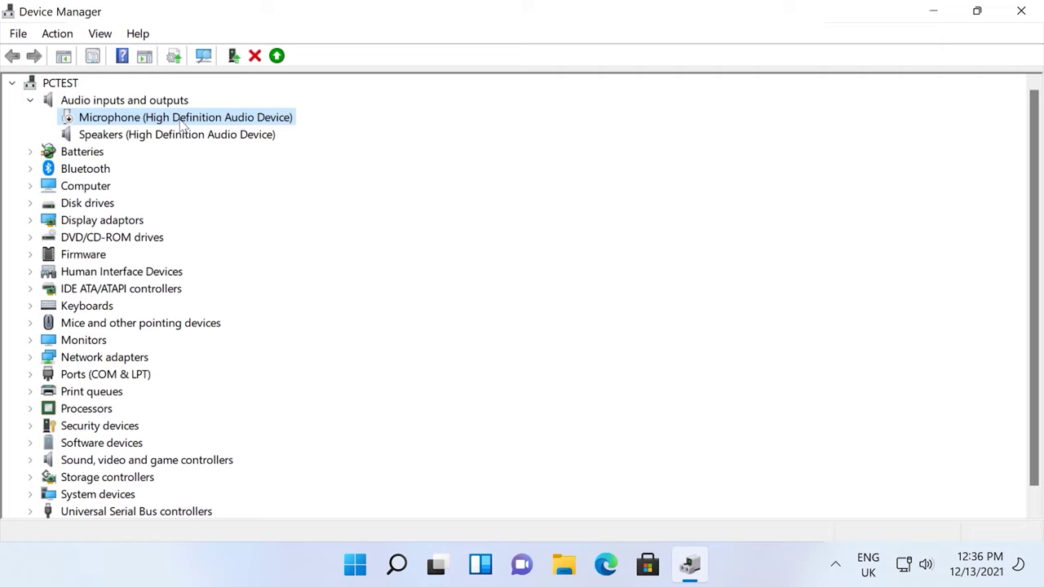
pyautogui.rightClick(180, 119)
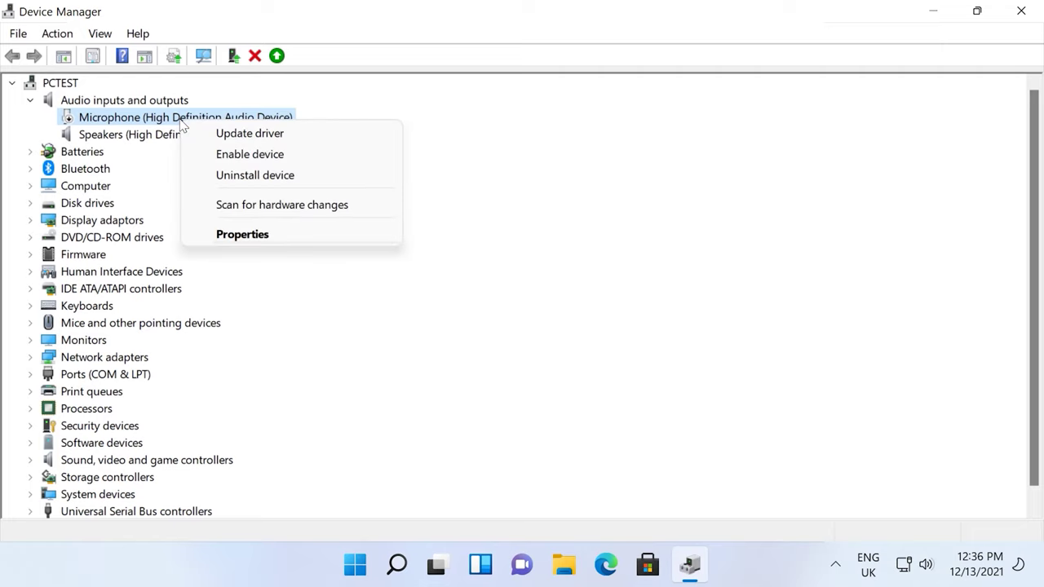
pyautogui.click(255, 161)
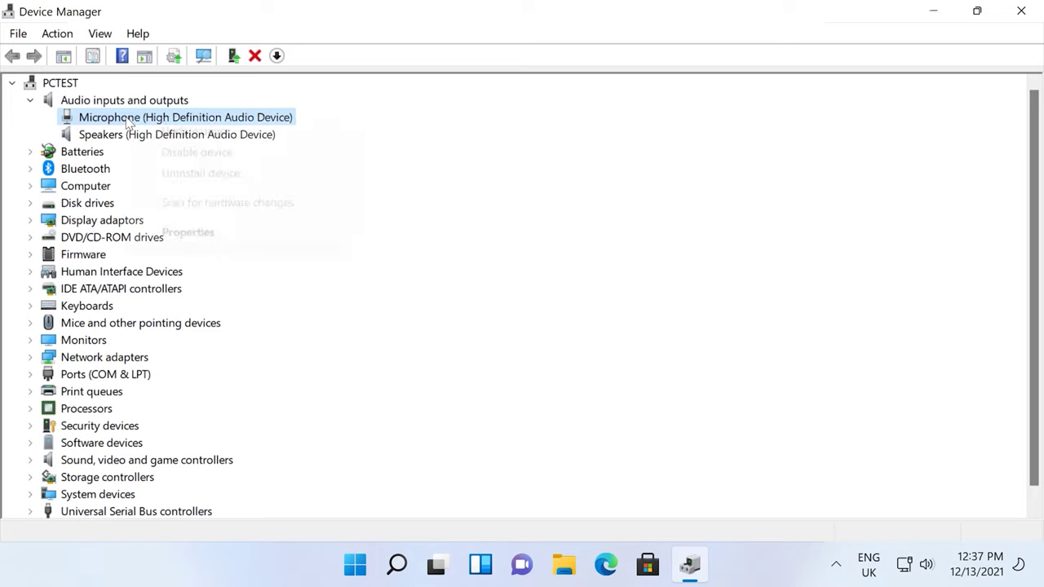
# Update the microphone's driver using the automatic driver search, and close the update wizard.
pyautogui.rightClick(127, 122)
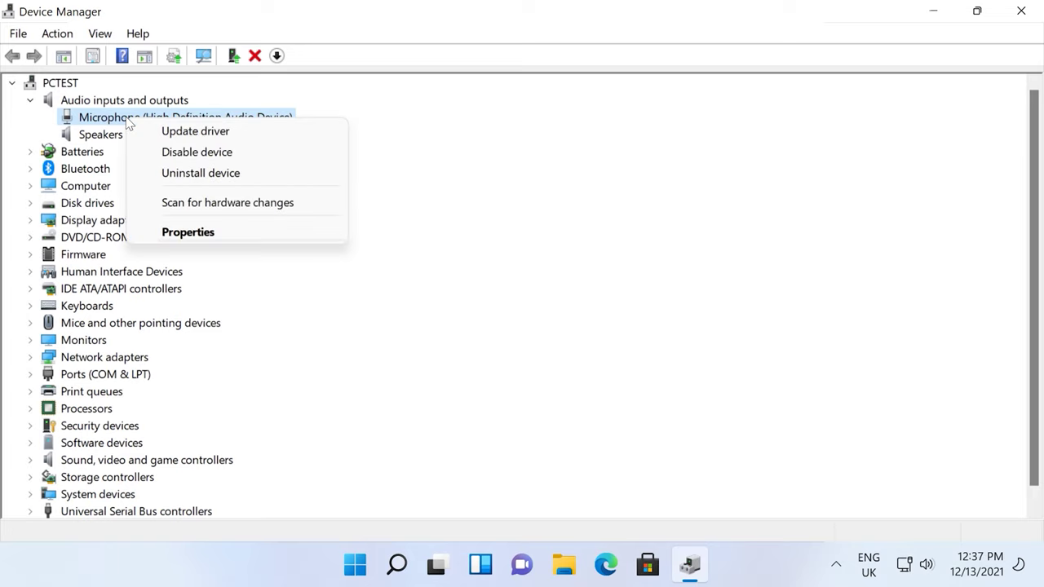
pyautogui.click(196, 133)
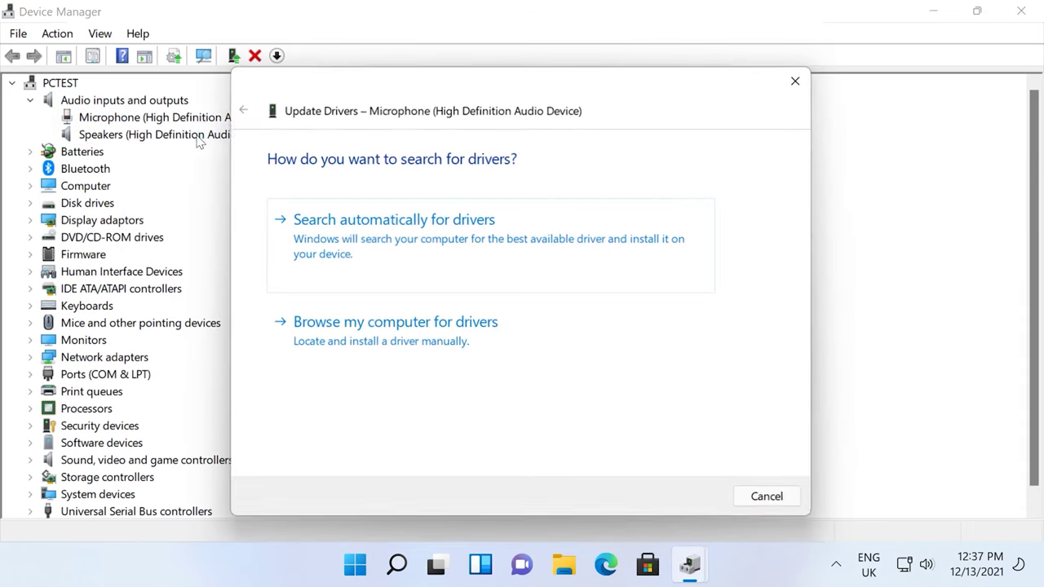
pyautogui.click(378, 244)
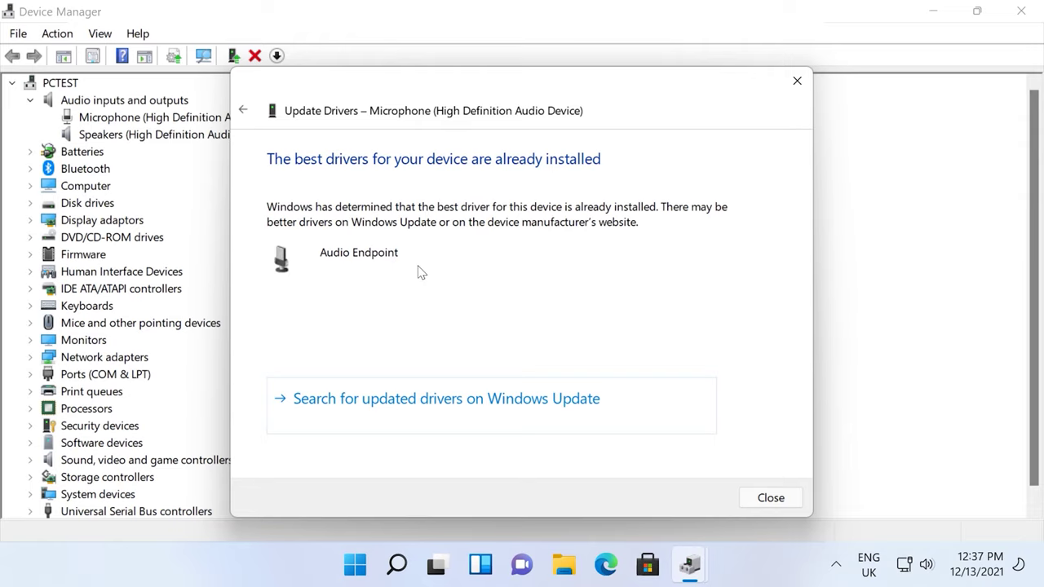
pyautogui.click(769, 496)
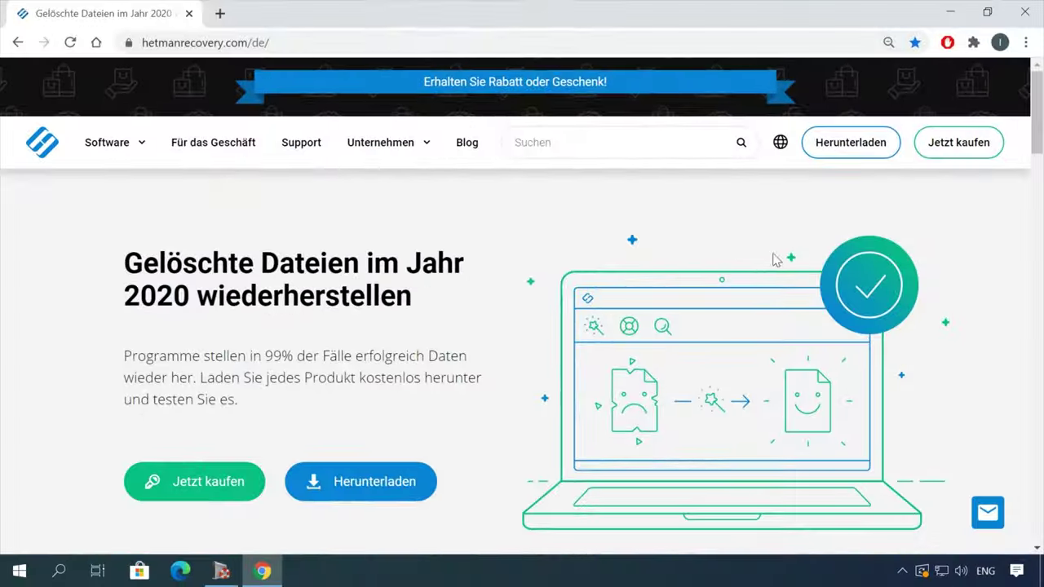
# Switch to Chrome on hetmanrecovery.com, show all products and open the download page for Partition Recovery 3.1.
pyautogui.scroll(-6, 747, 263)
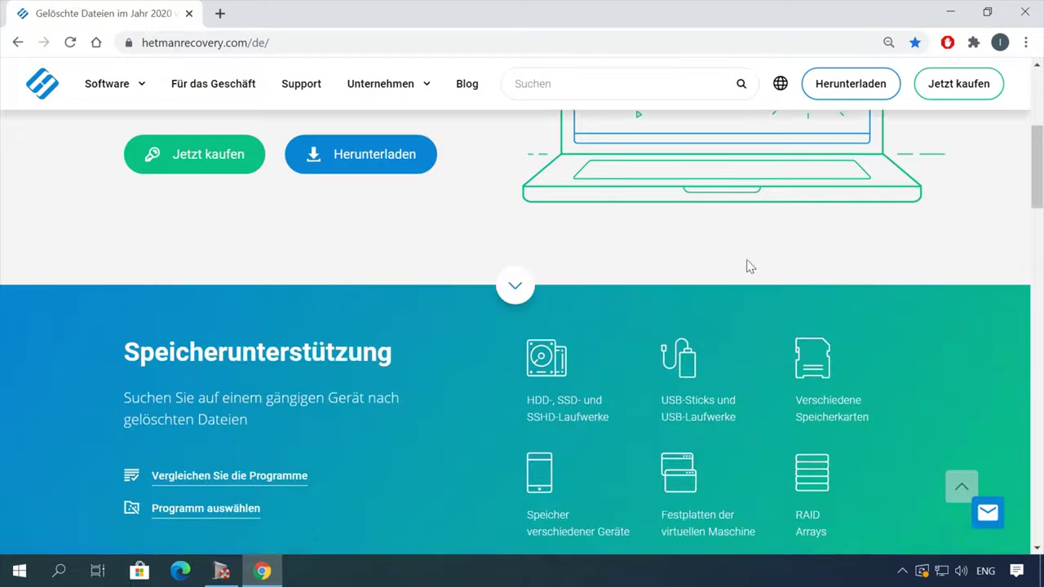
pyautogui.scroll(-12, 745, 260)
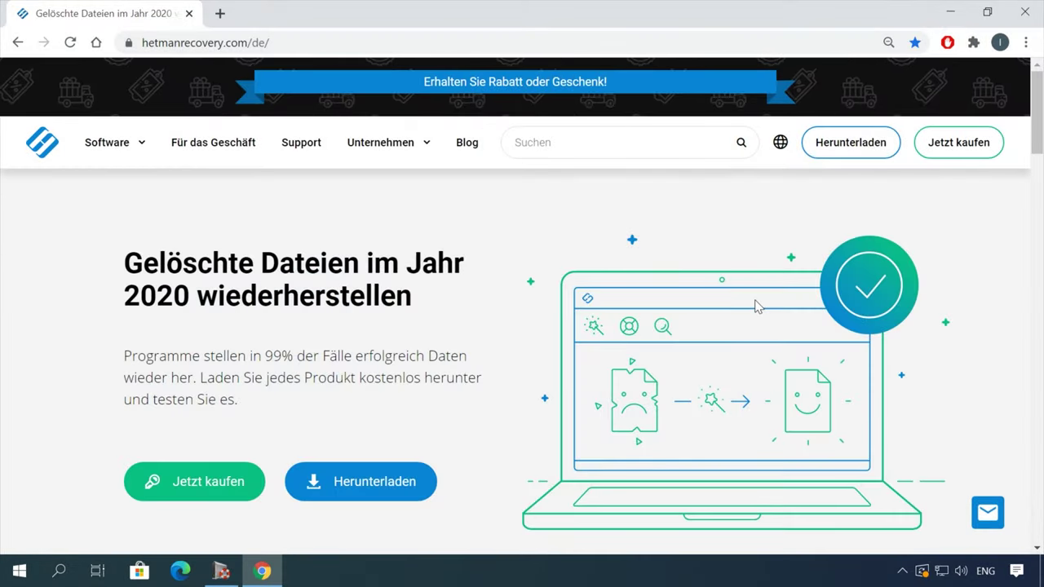
pyautogui.moveTo(144, 148)
pyautogui.click(334, 439)
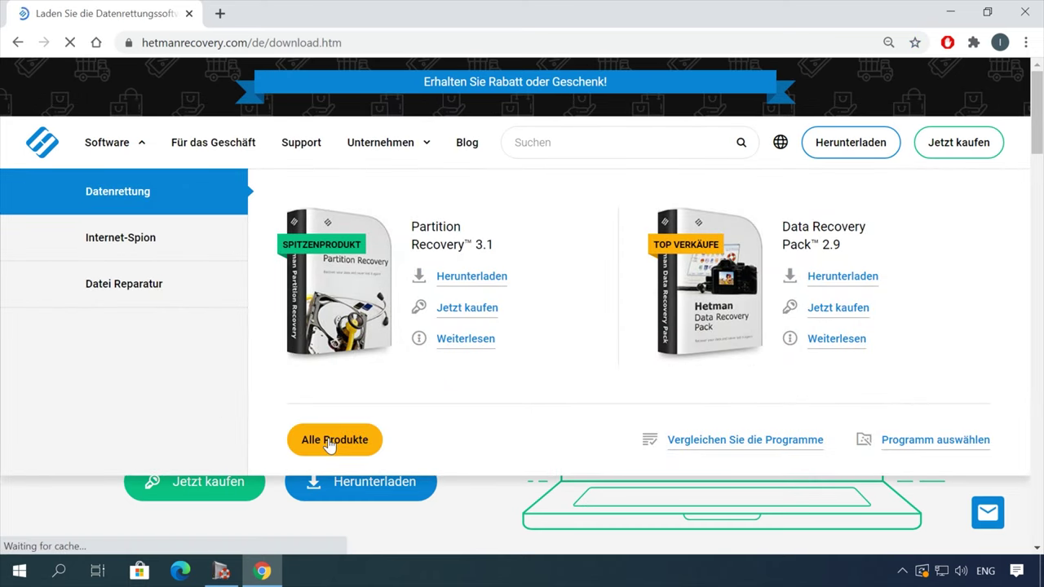
pyautogui.scroll(-9, 384, 436)
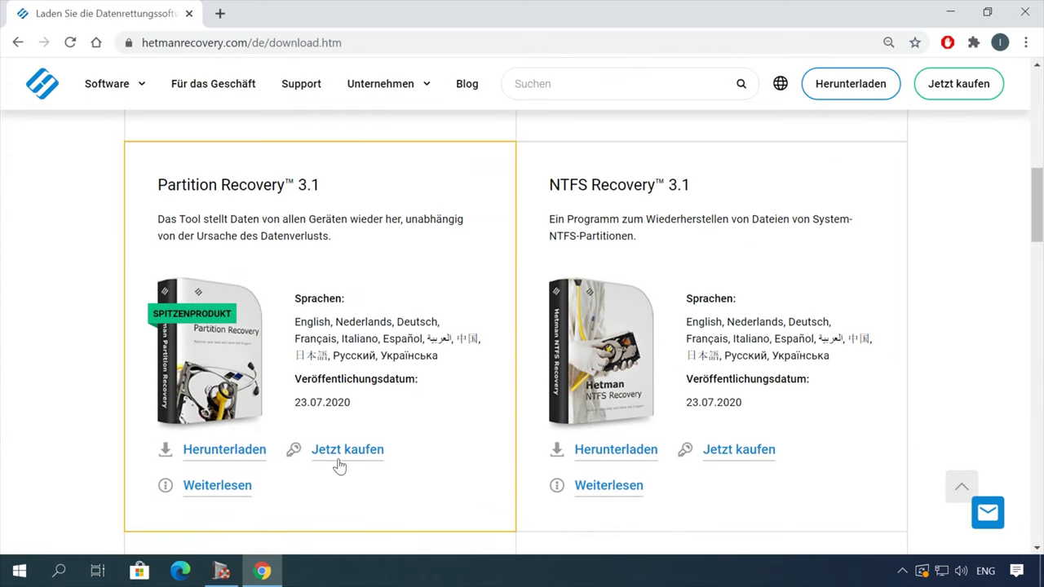
pyautogui.click(229, 453)
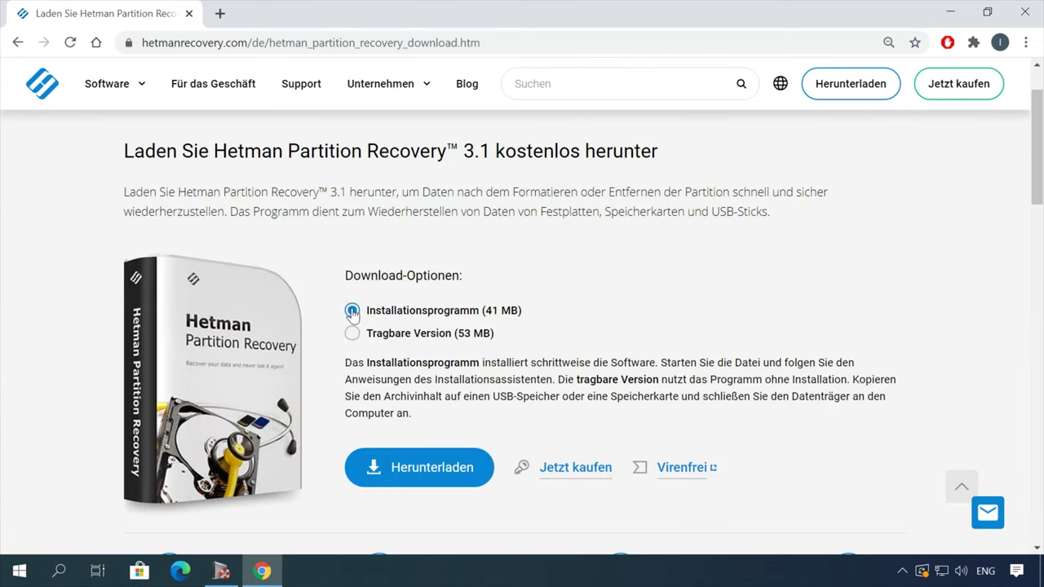
# Download the Partition Recovery 3.1 installer, and in Hetman Partition Recovery run the analysis of the USB (E:) drive.
pyautogui.click(417, 469)
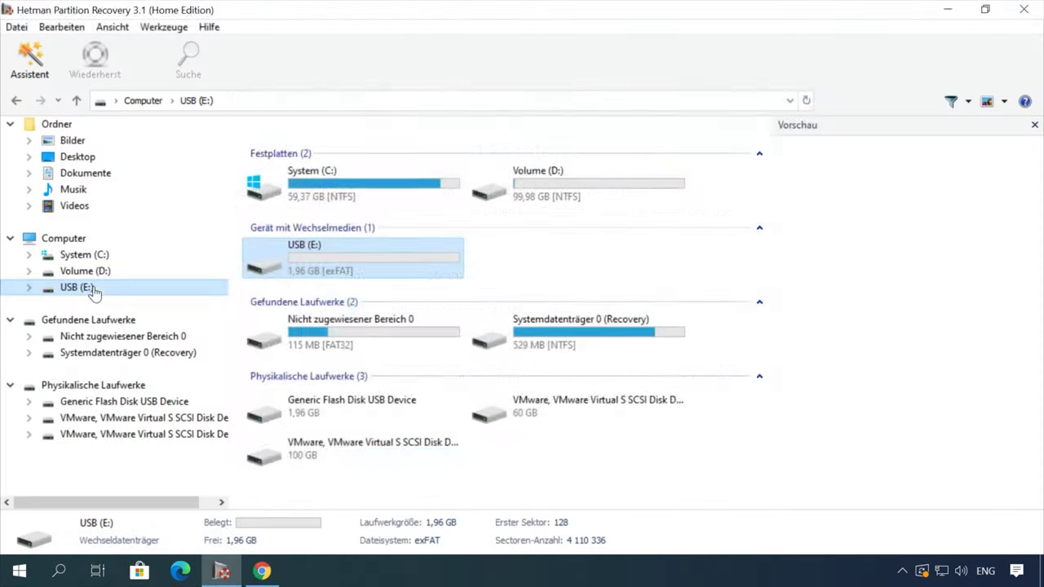
pyautogui.doubleClick(93, 291)
pyautogui.click(634, 467)
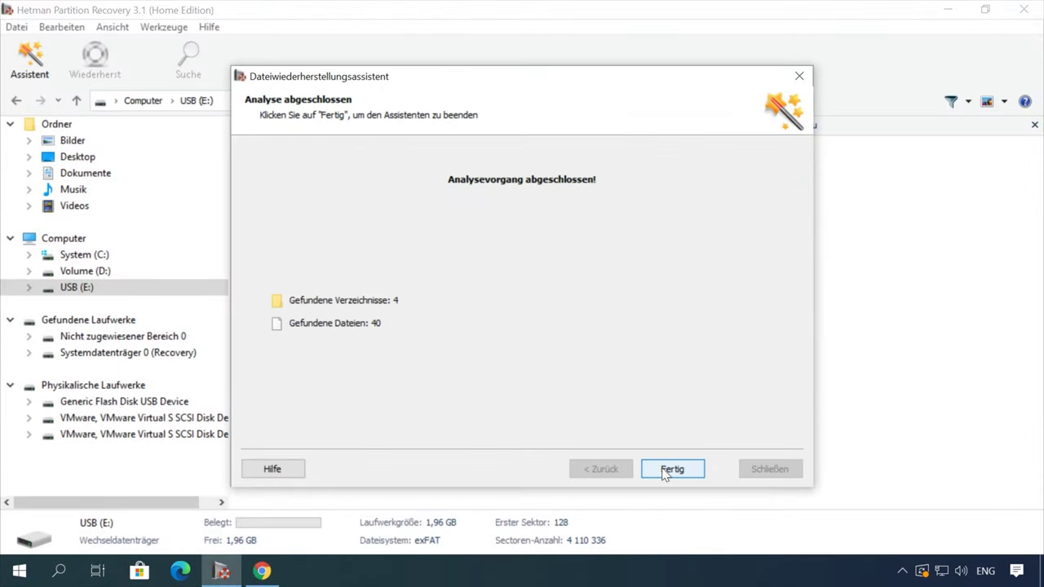
pyautogui.click(673, 469)
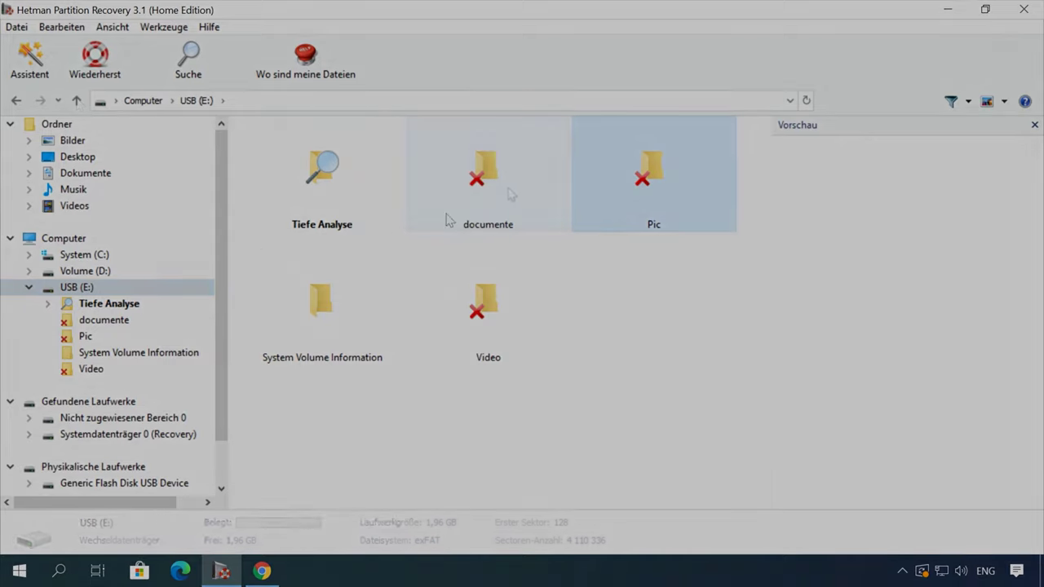
# Open the deleted documente folder on USB (E:) and preview several of its PDF and Word files.
pyautogui.doubleClick(481, 196)
pyautogui.click(481, 196)
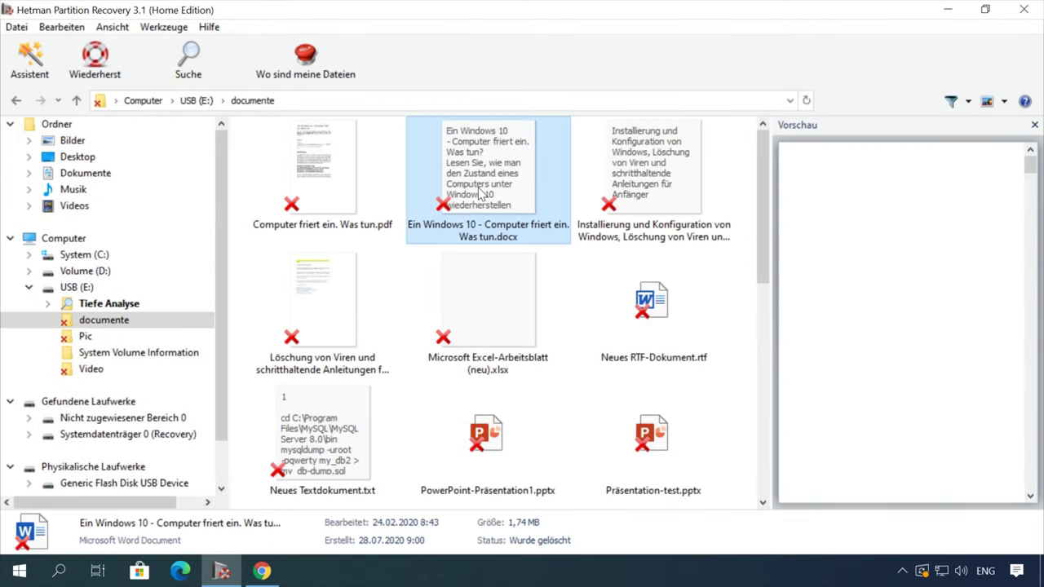
pyautogui.click(329, 181)
pyautogui.click(621, 191)
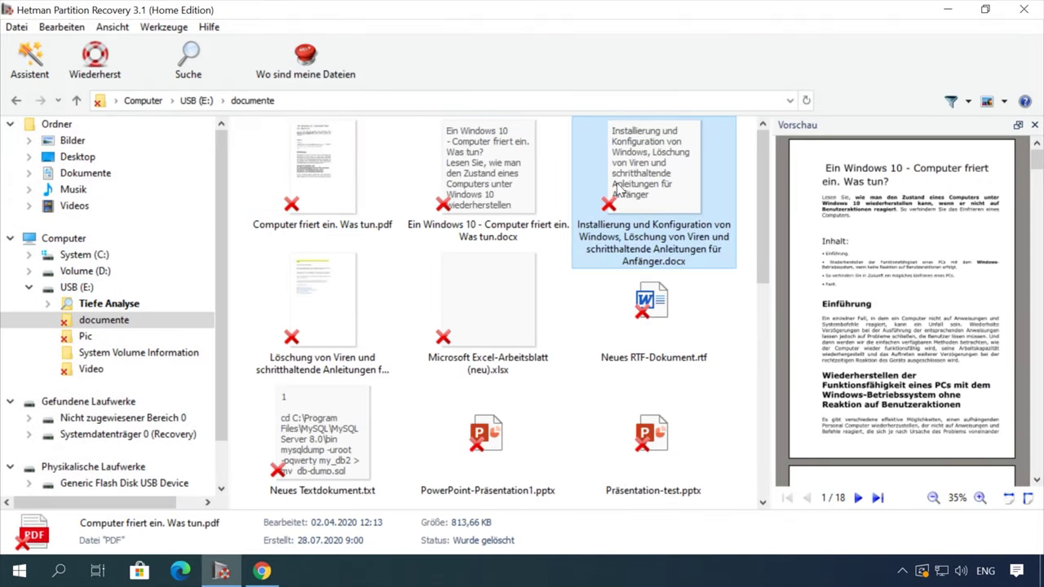
pyautogui.scroll(-8, 904, 295)
pyautogui.scroll(7, 904, 295)
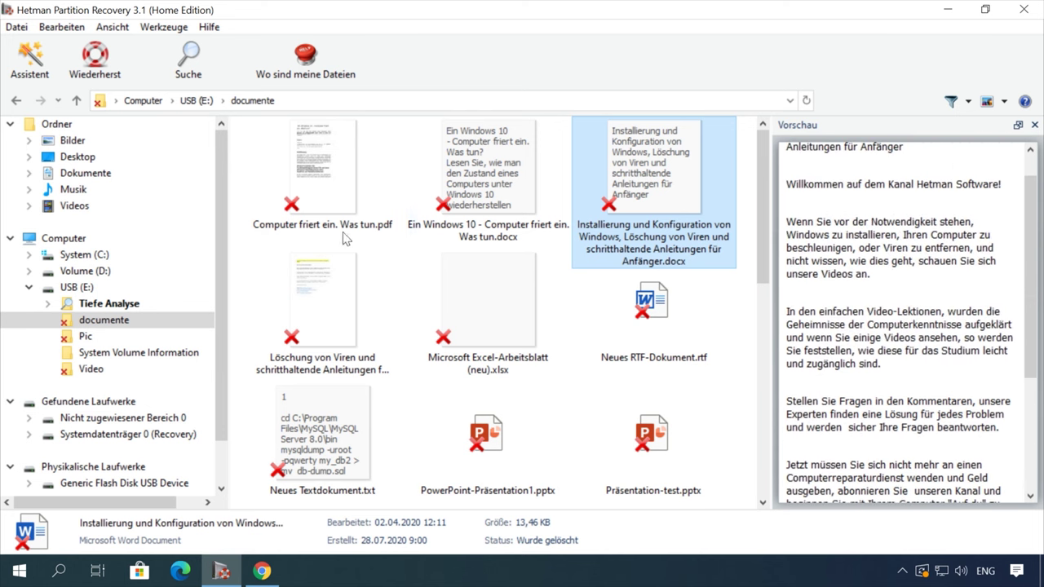
pyautogui.click(331, 194)
pyautogui.scroll(-5, 489, 310)
# Recover the deleted Word document on resetting a laptop to factory settings, saving it to C:\Users\user\OneDrive\Desktop.
pyautogui.click(488, 286)
pyautogui.scroll(-15, 870, 331)
pyautogui.rightClick(481, 292)
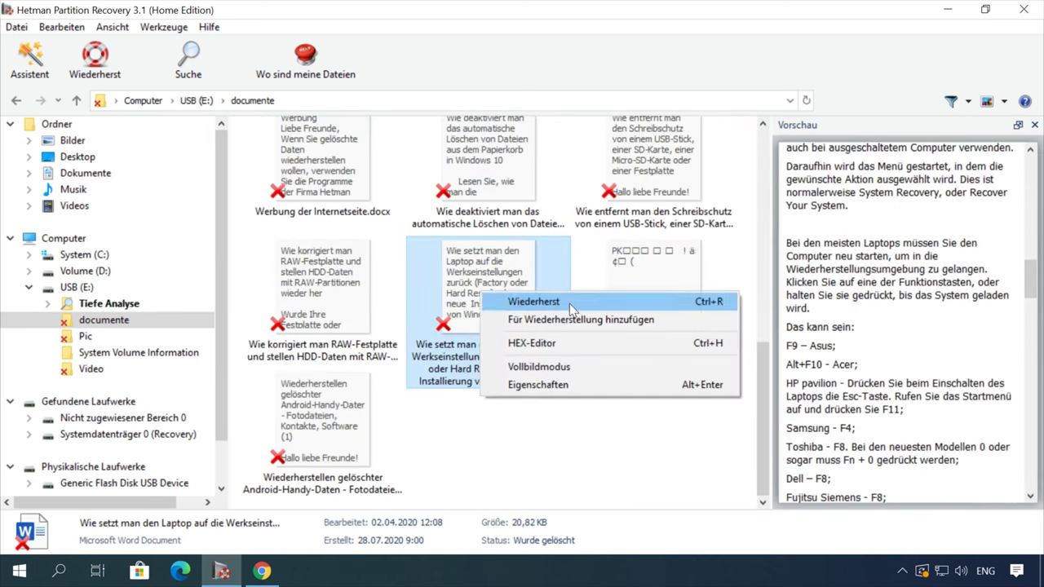
pyautogui.click(569, 303)
pyautogui.click(671, 470)
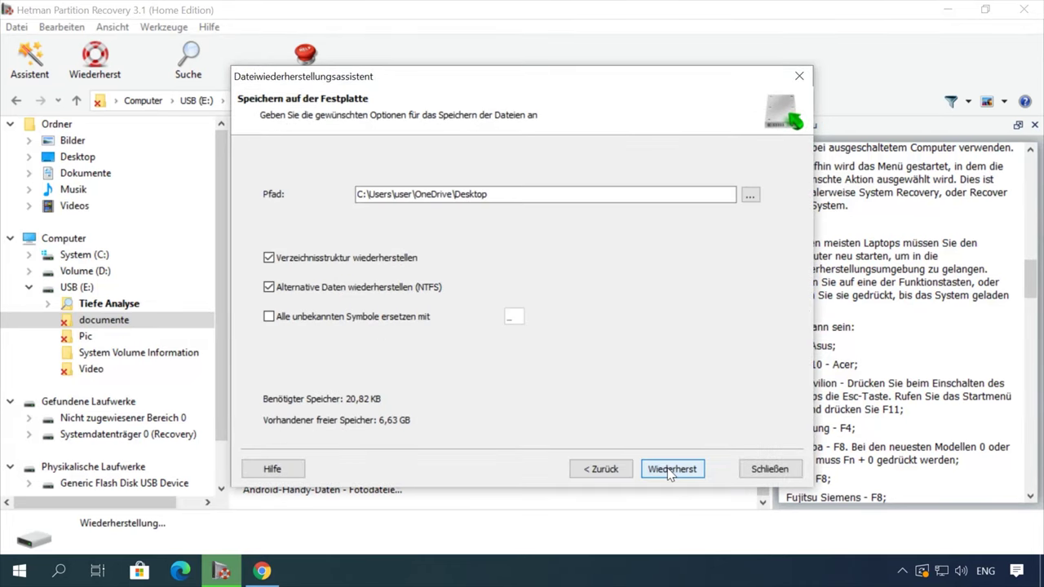
pyautogui.moveTo(506, 196); pyautogui.dragTo(357, 195)
pyautogui.click(672, 469)
# In Chrome, find the Hetman blog article on recovering files after formatting versus deletion, open it and read through it.
pyautogui.click(468, 85)
pyautogui.scroll(-7, 81, 457)
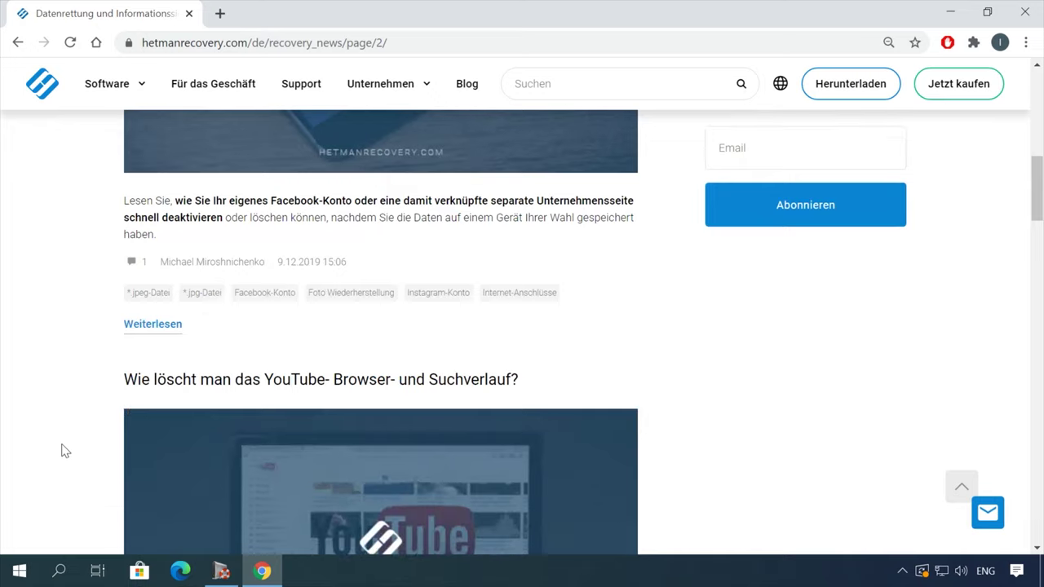
pyautogui.scroll(-10, 65, 451)
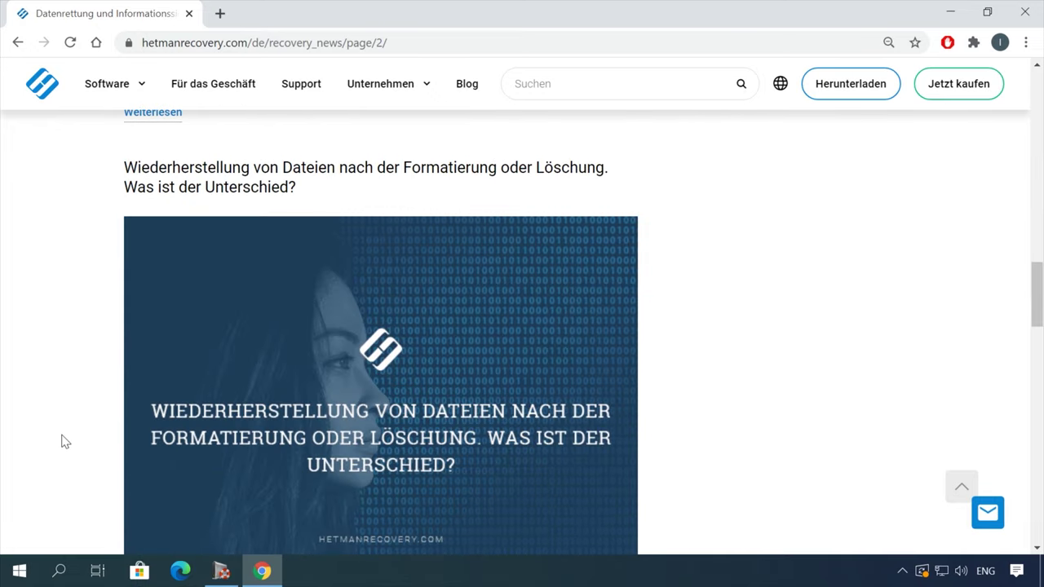
pyautogui.click(420, 173)
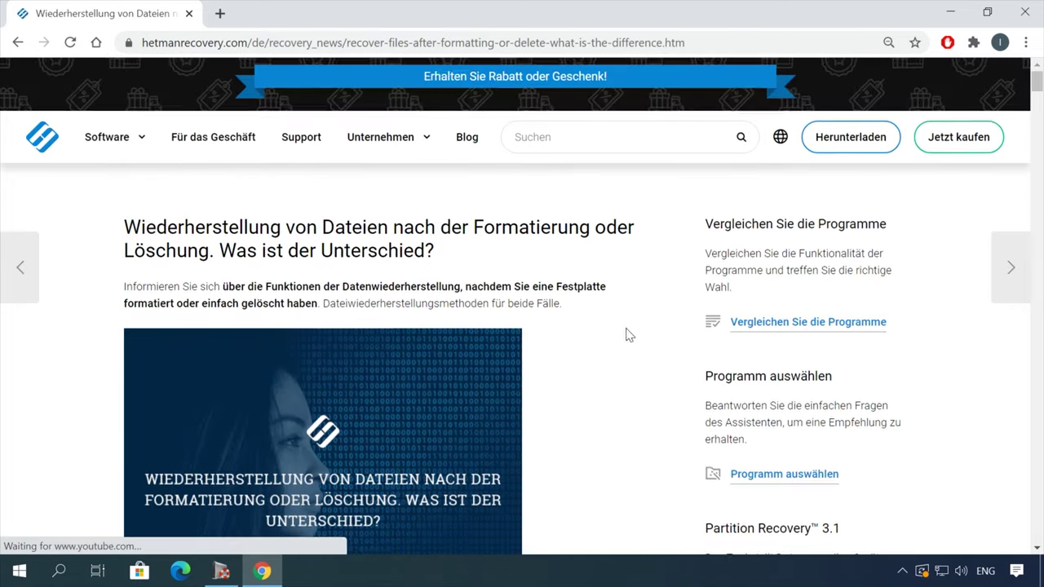
pyautogui.scroll(-15, 628, 334)
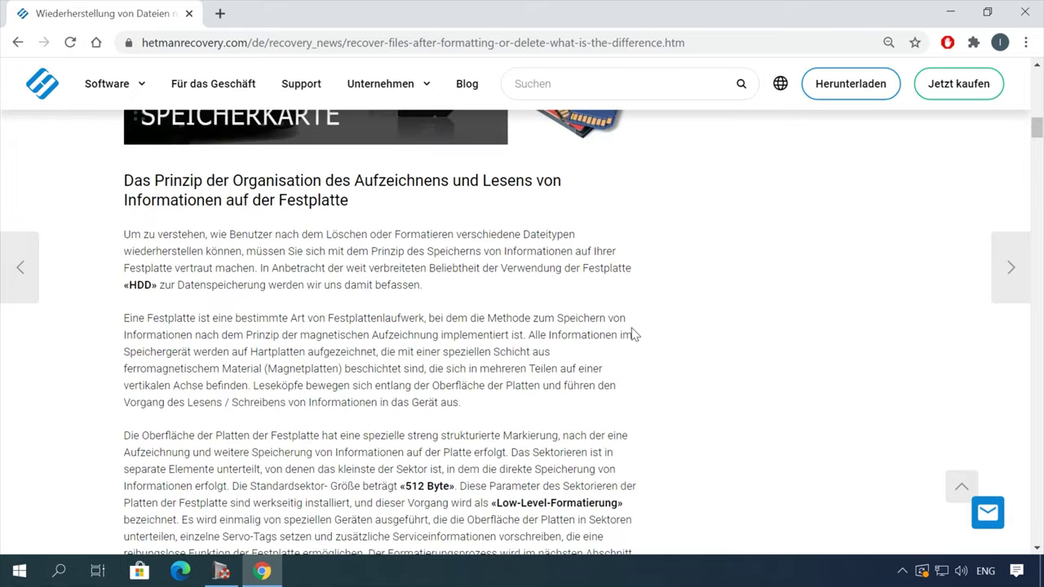
pyautogui.scroll(-15, 633, 335)
pyautogui.scroll(-12, 645, 335)
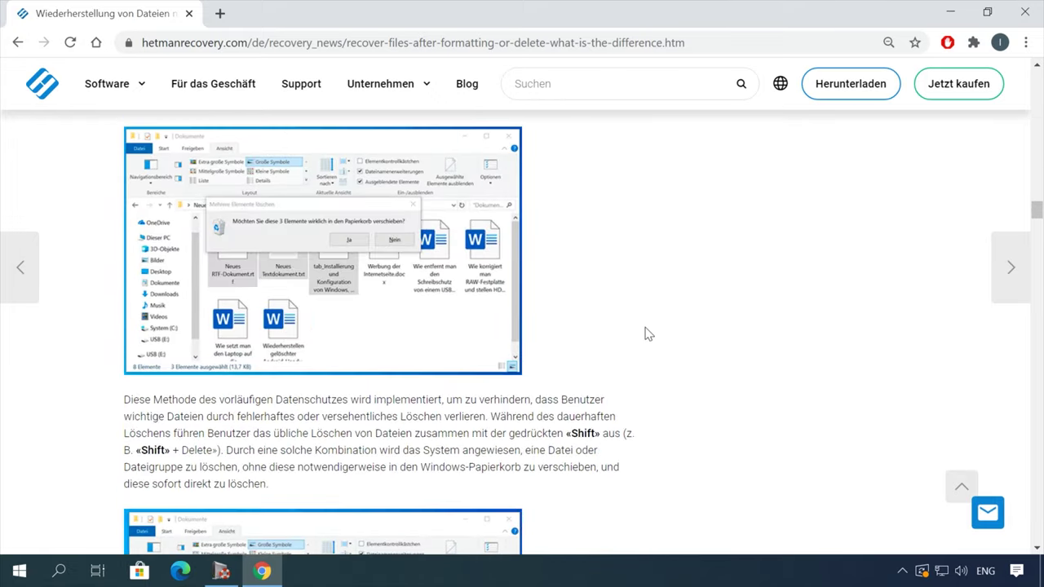
pyautogui.scroll(-4, 653, 334)
# Open the site's "Nachricht hinterlassen" form and start writing a message in its Nachricht field.
pyautogui.click(988, 513)
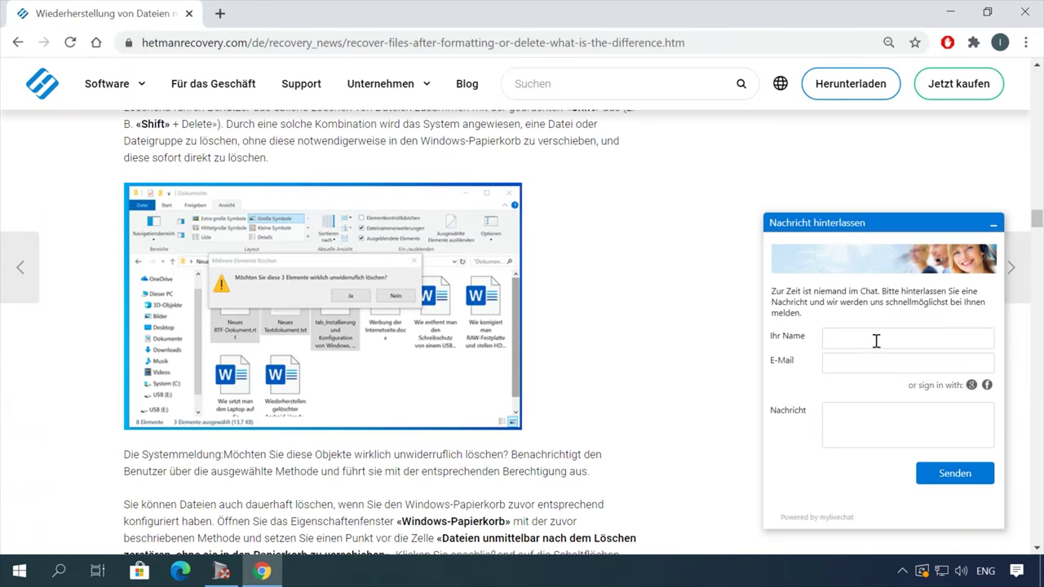
pyautogui.click(852, 427)
pyautogui.write('Ha')
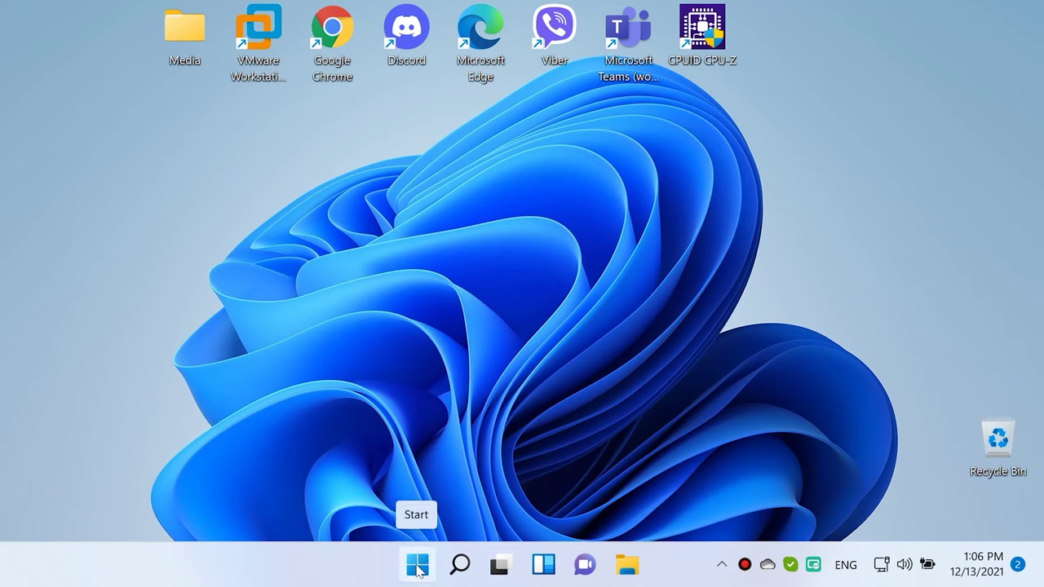
# In Windows 11, open the additional sound settings from the system's Sound settings and show the recording devices.
pyautogui.click(418, 569)
pyautogui.click(747, 200)
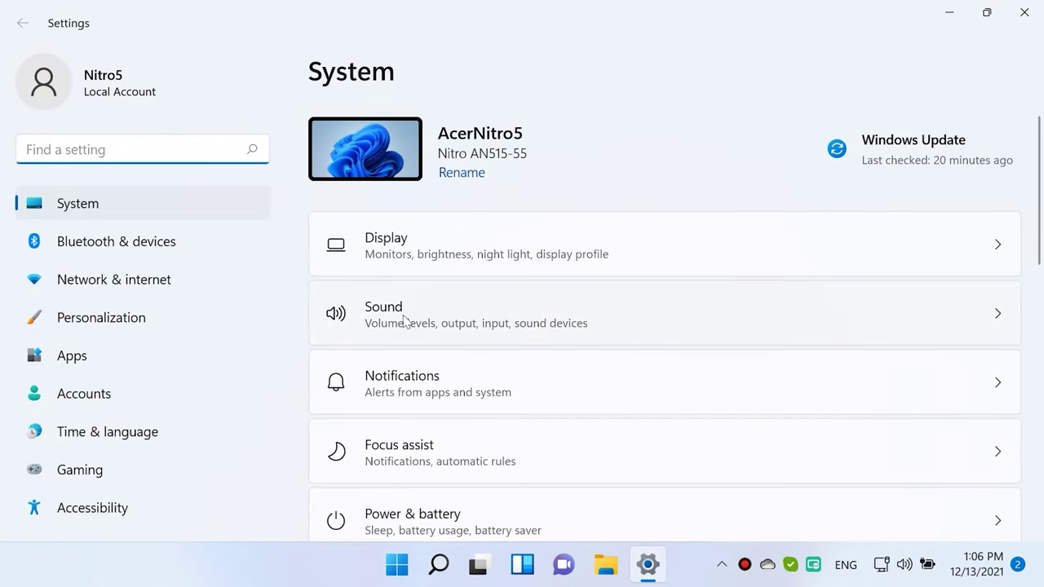
pyautogui.click(394, 318)
pyautogui.scroll(-10, 449, 353)
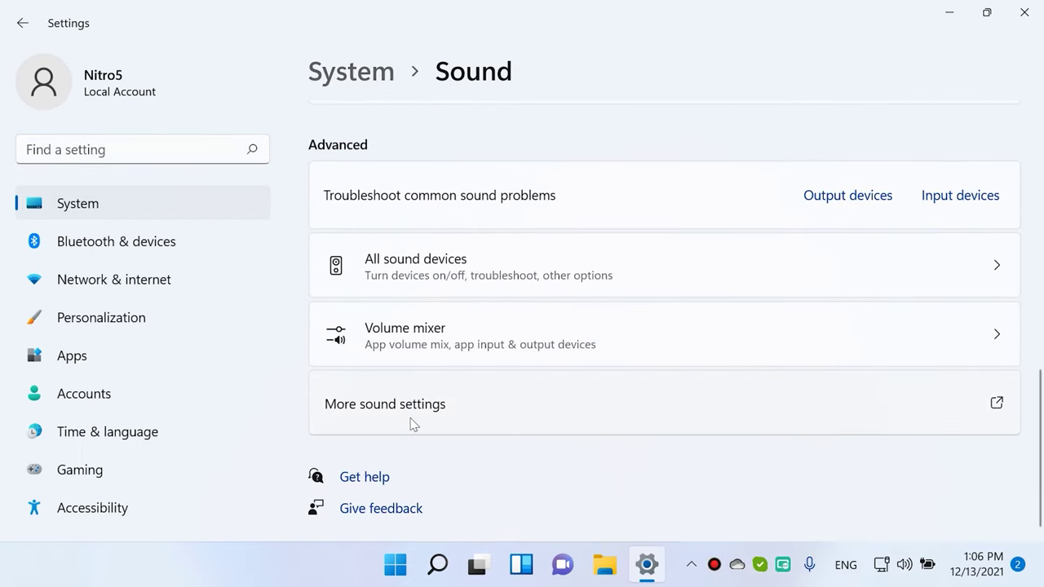
pyautogui.click(396, 419)
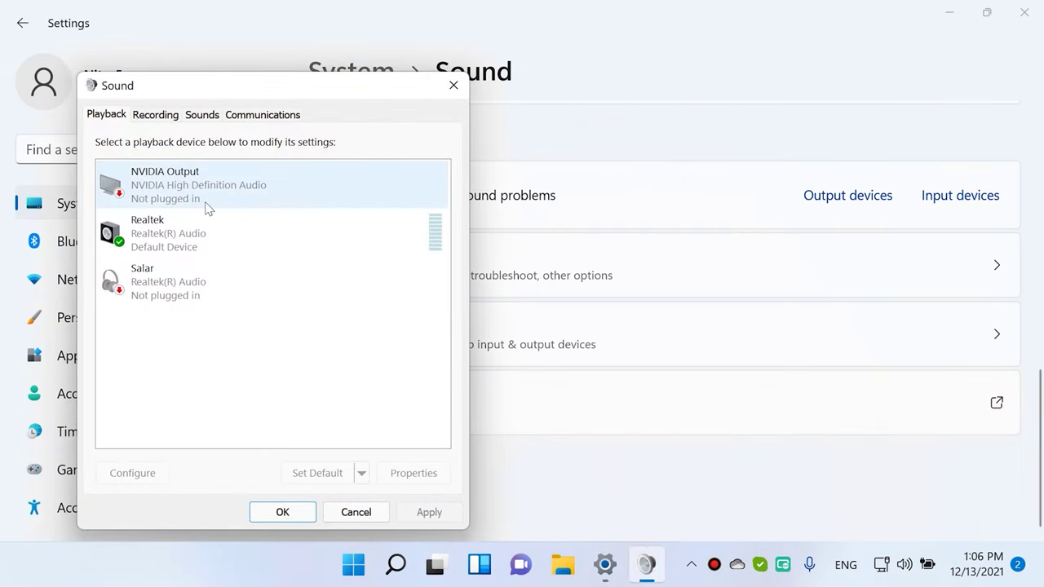
pyautogui.click(165, 118)
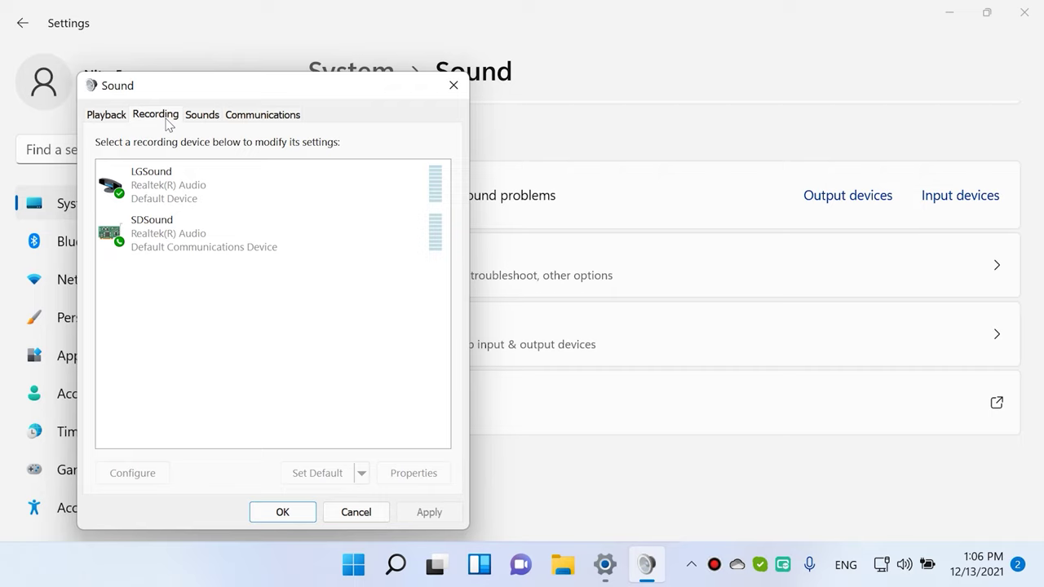
# Set the LGSound recording device as the default communication device and check it against SDSound.
pyautogui.click(176, 201)
pyautogui.click(180, 243)
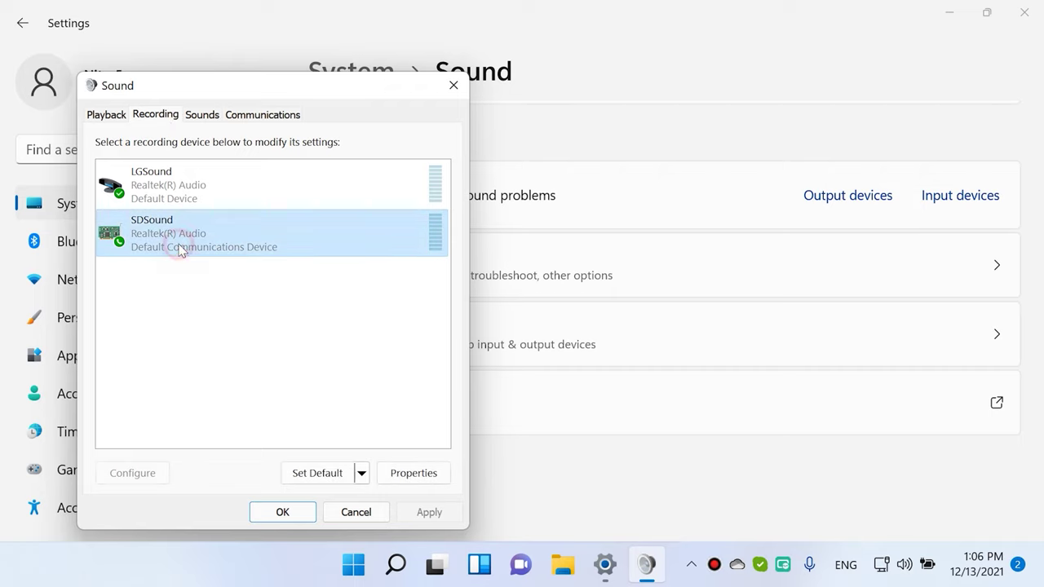
pyautogui.click(187, 202)
pyautogui.rightClick(185, 189)
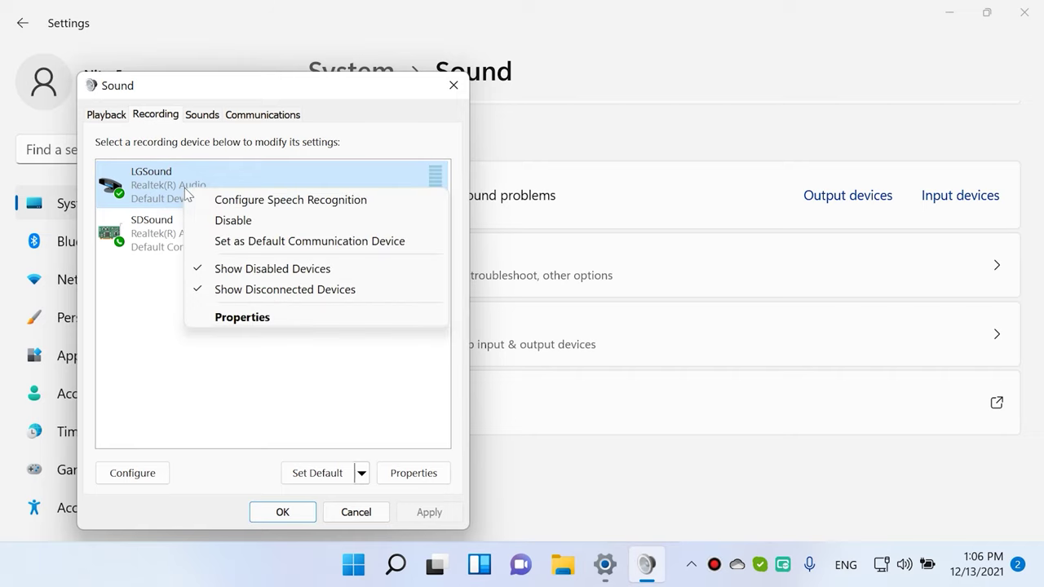
pyautogui.click(287, 244)
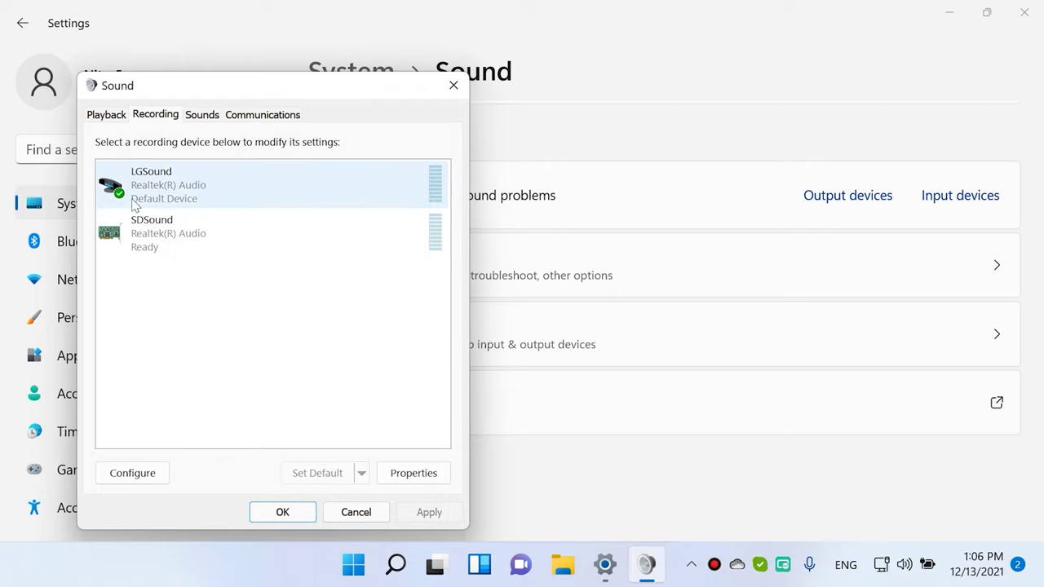
pyautogui.click(129, 234)
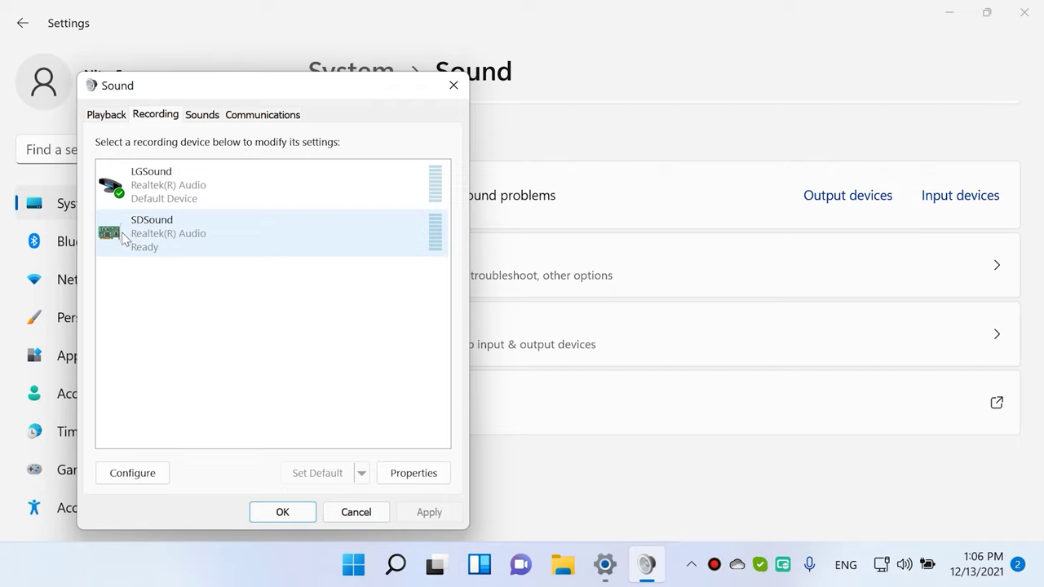
pyautogui.click(157, 203)
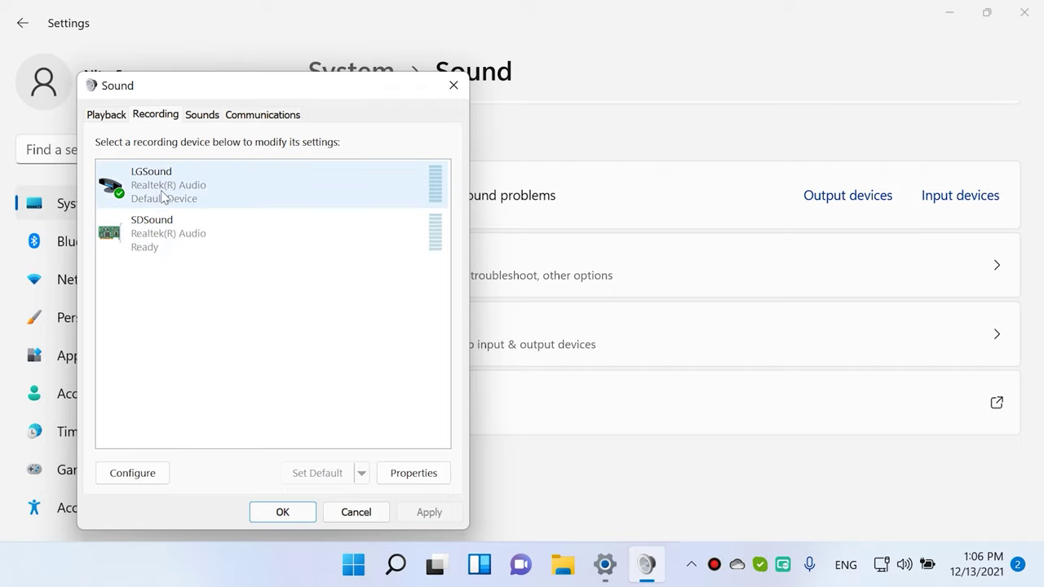